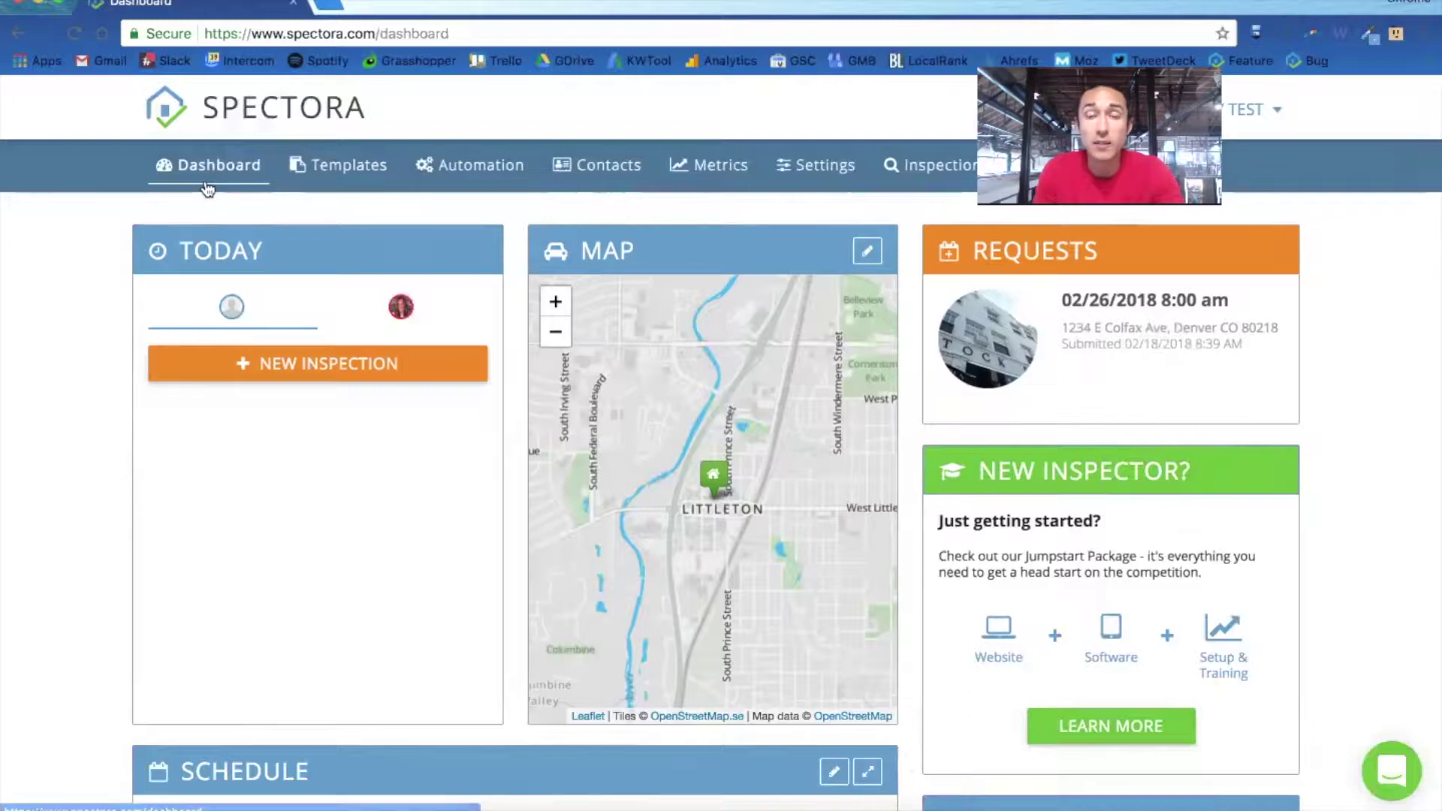
Step: Browse the Template Center's starter templates, such as Room-by-Room Residential and Radon Inspection
click(330, 173)
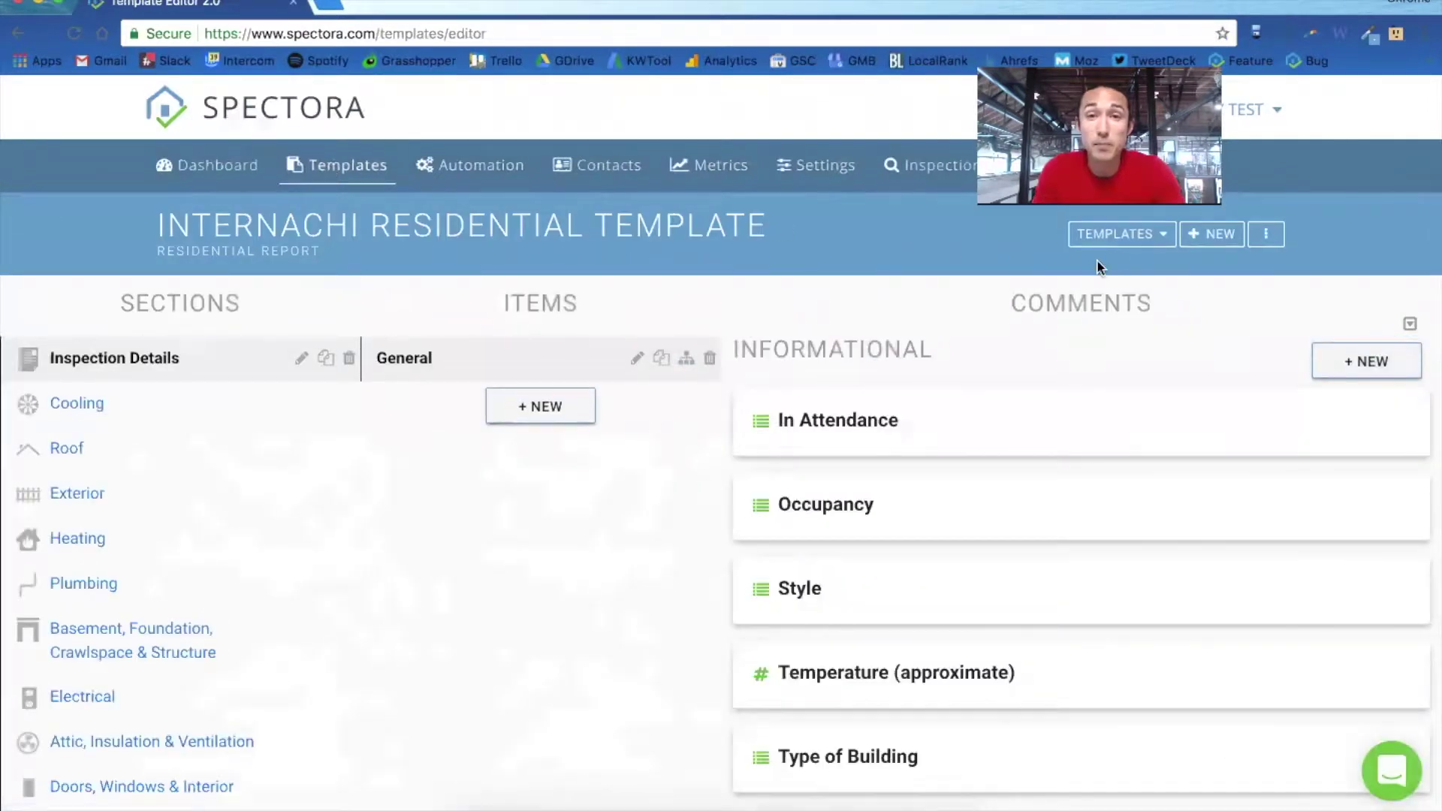
click(1211, 235)
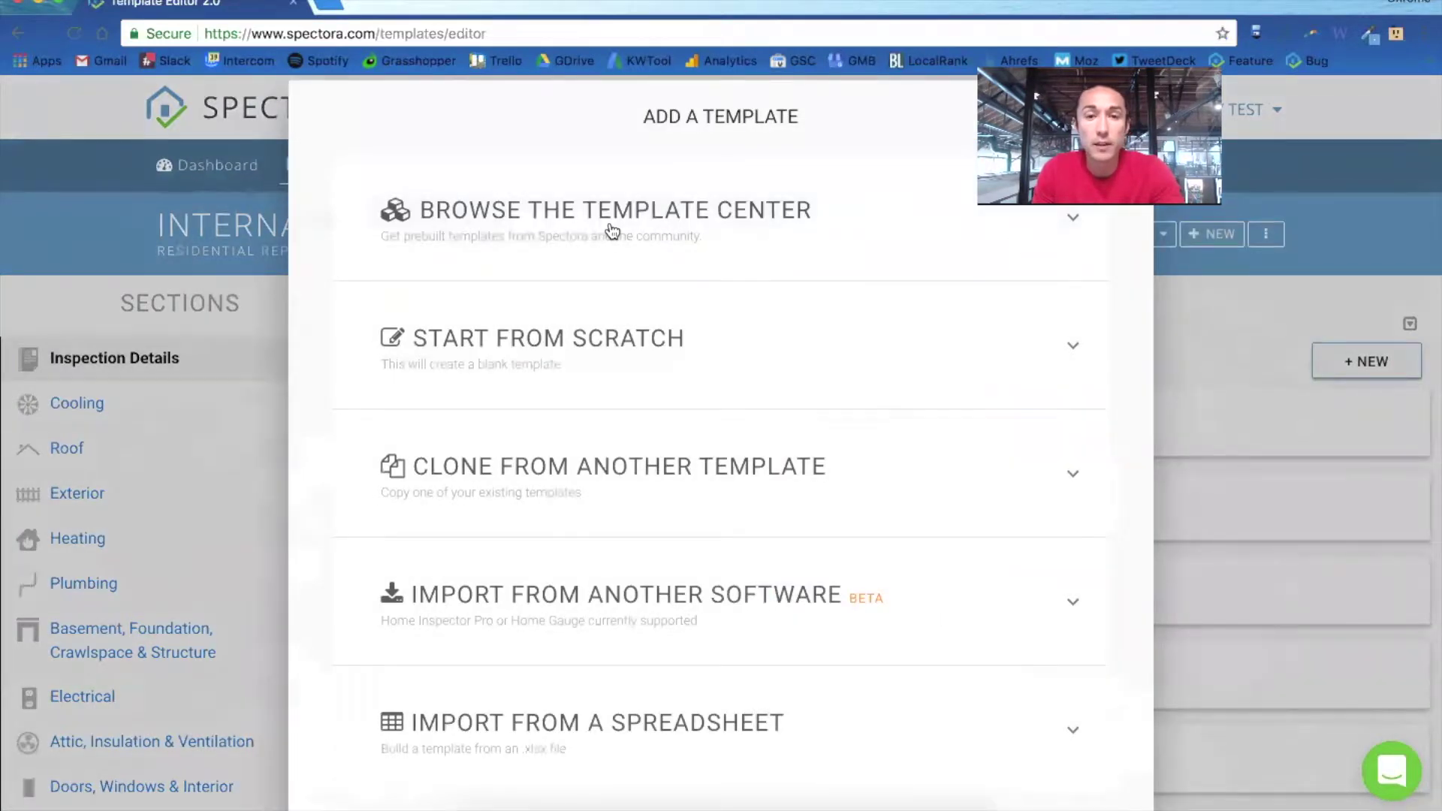
click(610, 231)
click(678, 398)
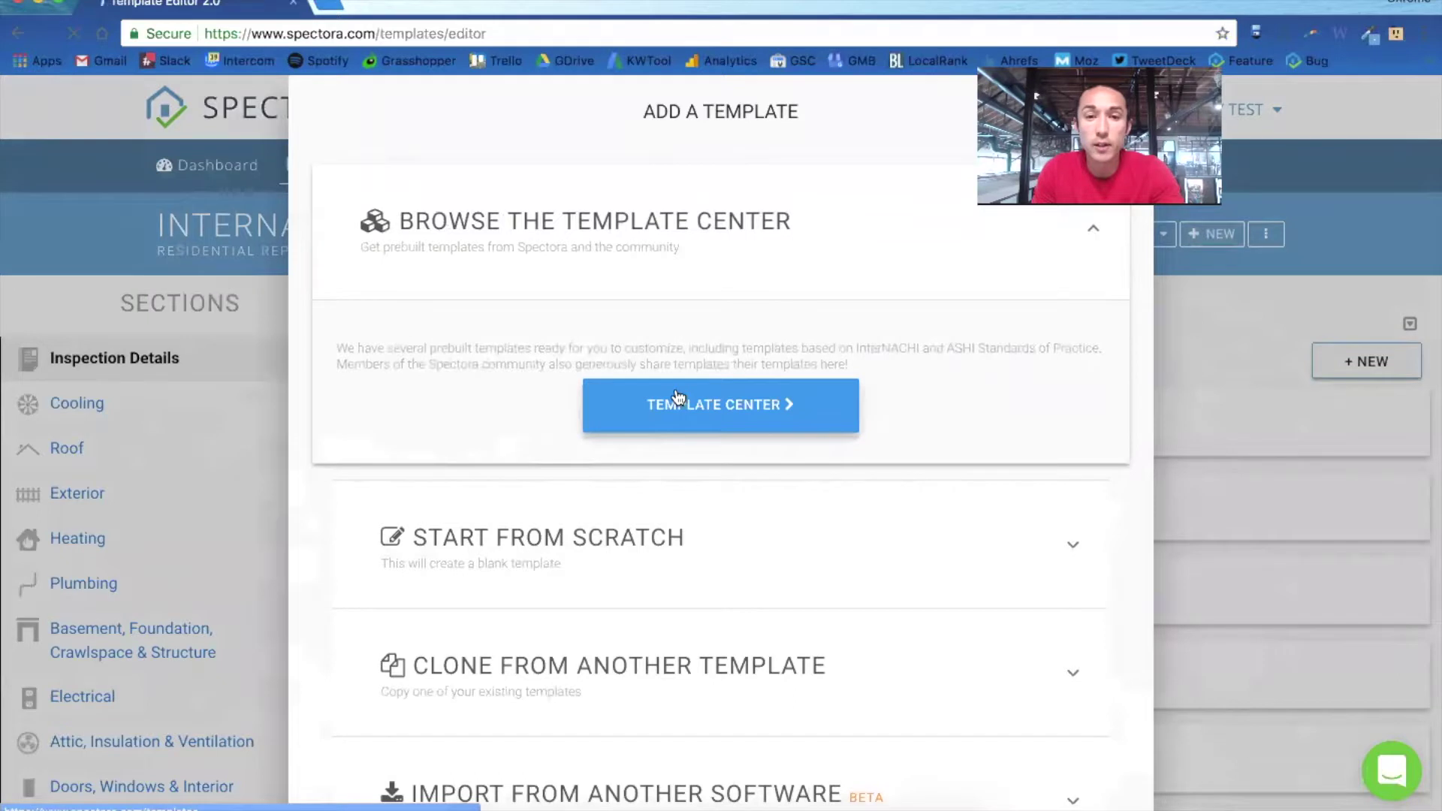
scroll(678, 398, down, 5)
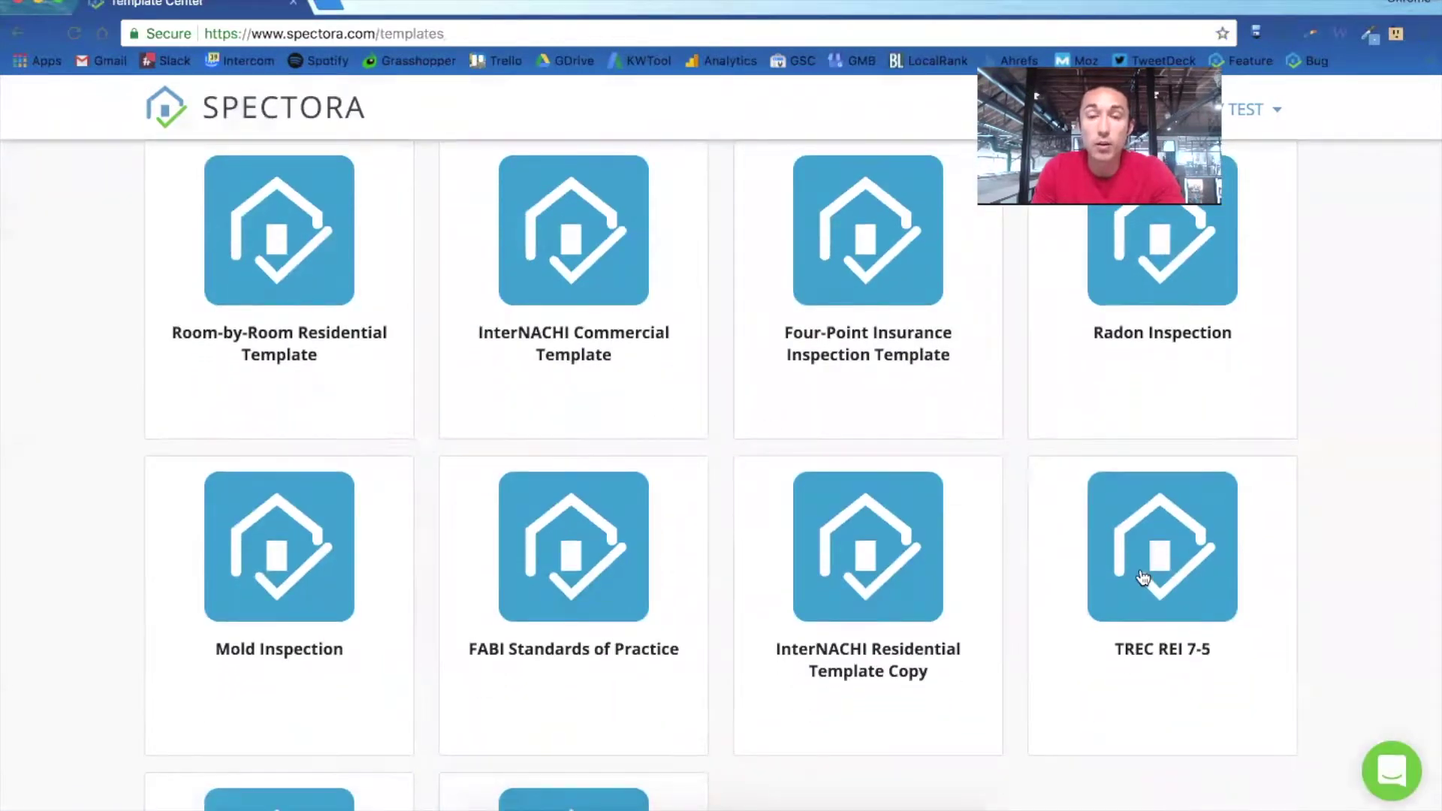
scroll(1142, 577, up, 5)
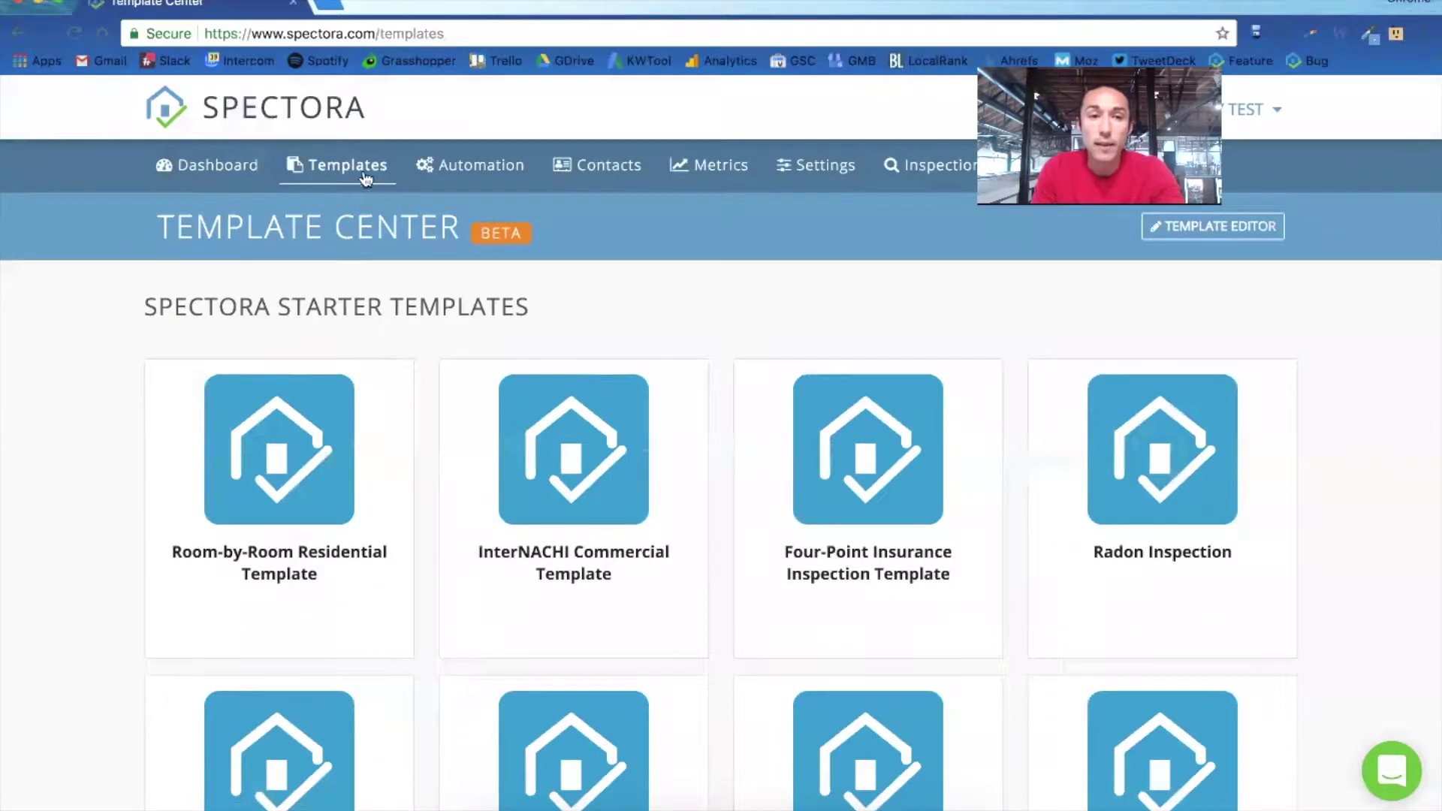
Step: Review the TREC REI 7-5 template's sections in the editor, then return to the dashboard
click(361, 171)
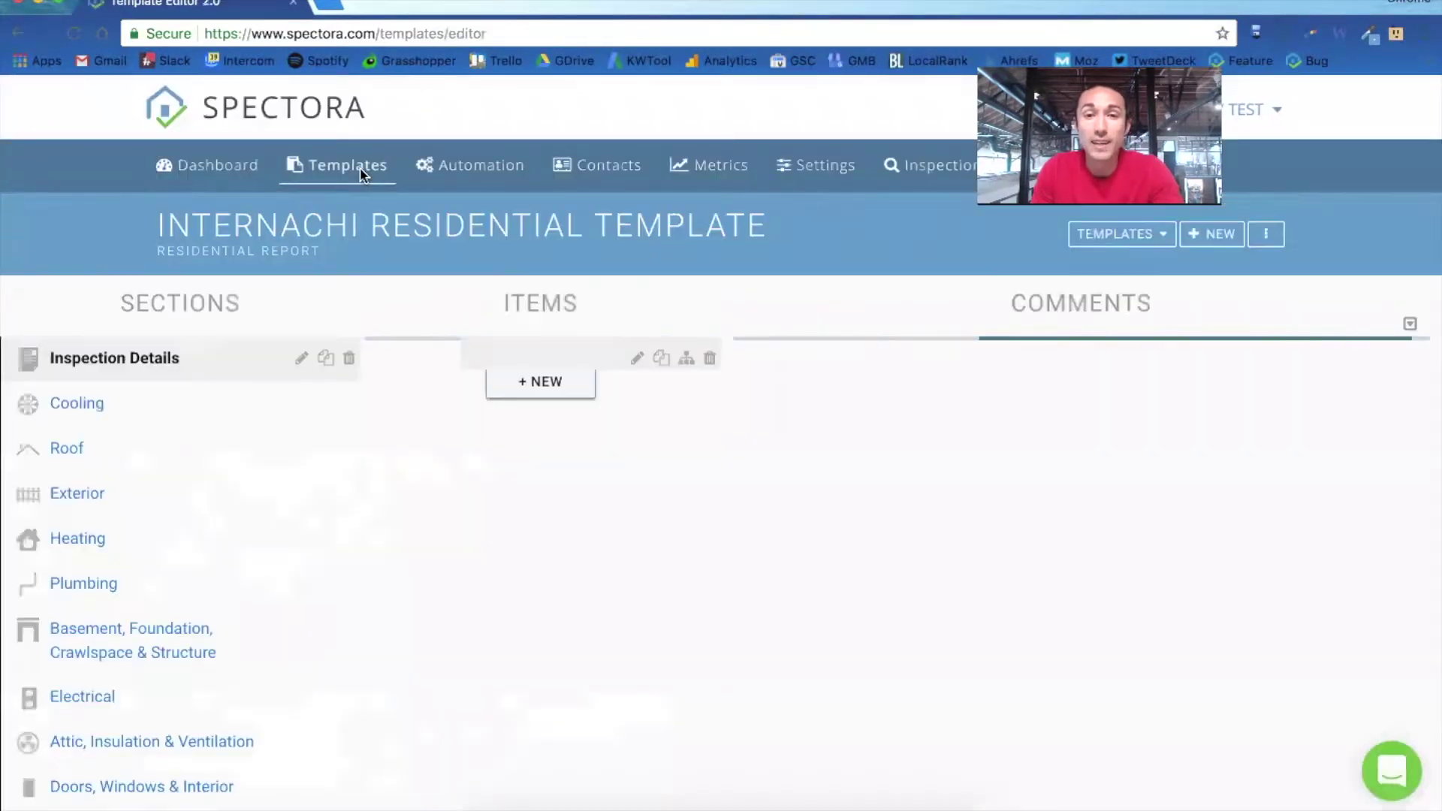
click(1137, 245)
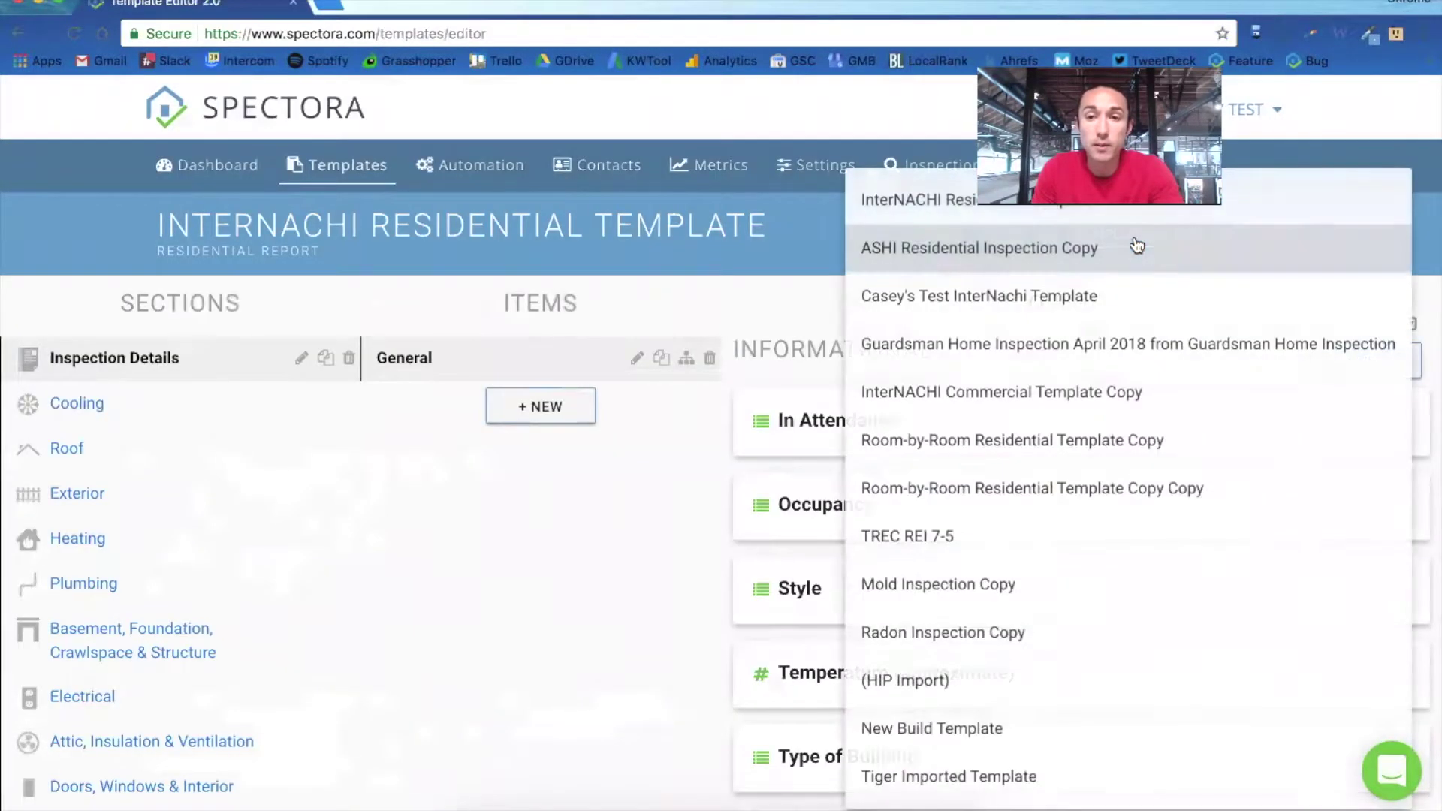
click(944, 538)
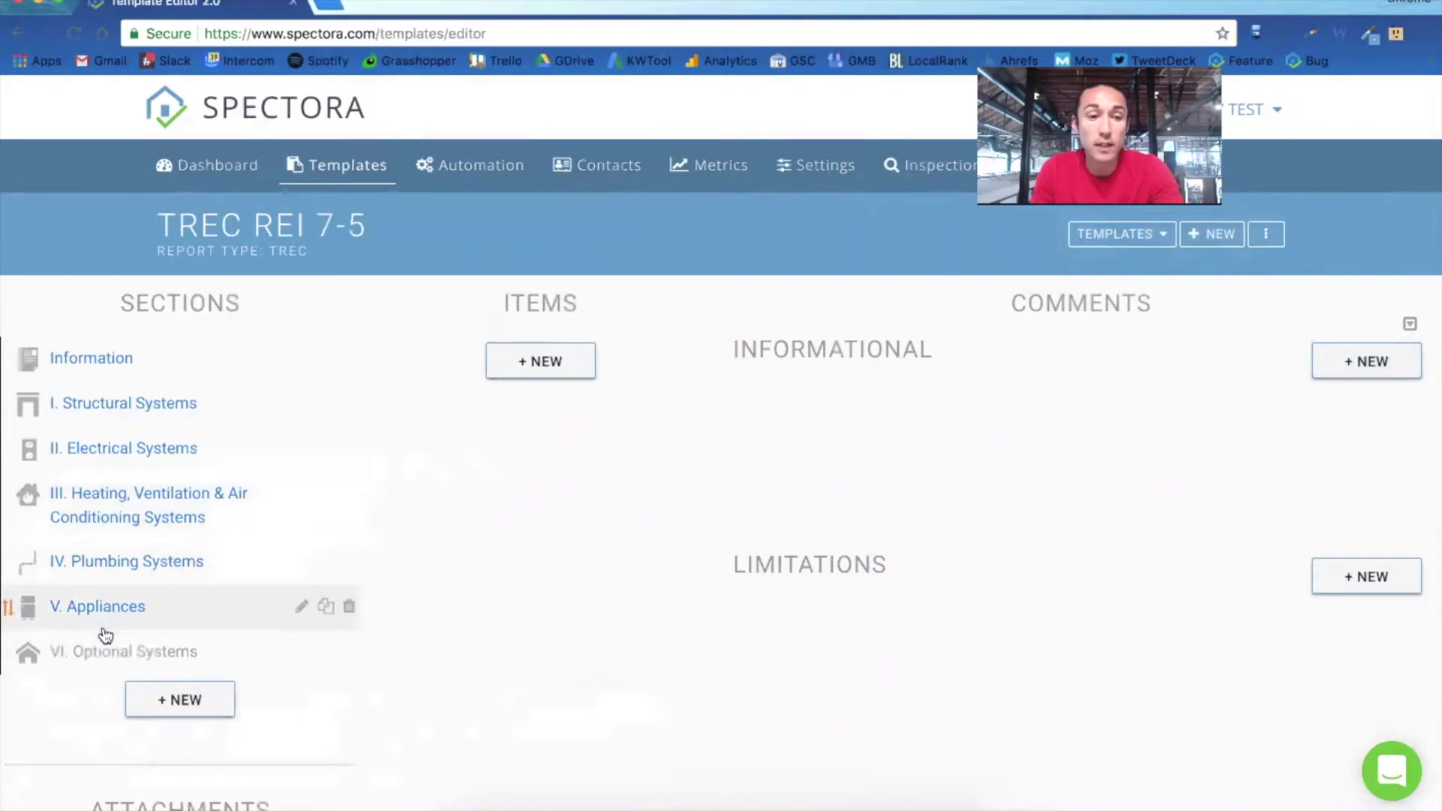
click(226, 171)
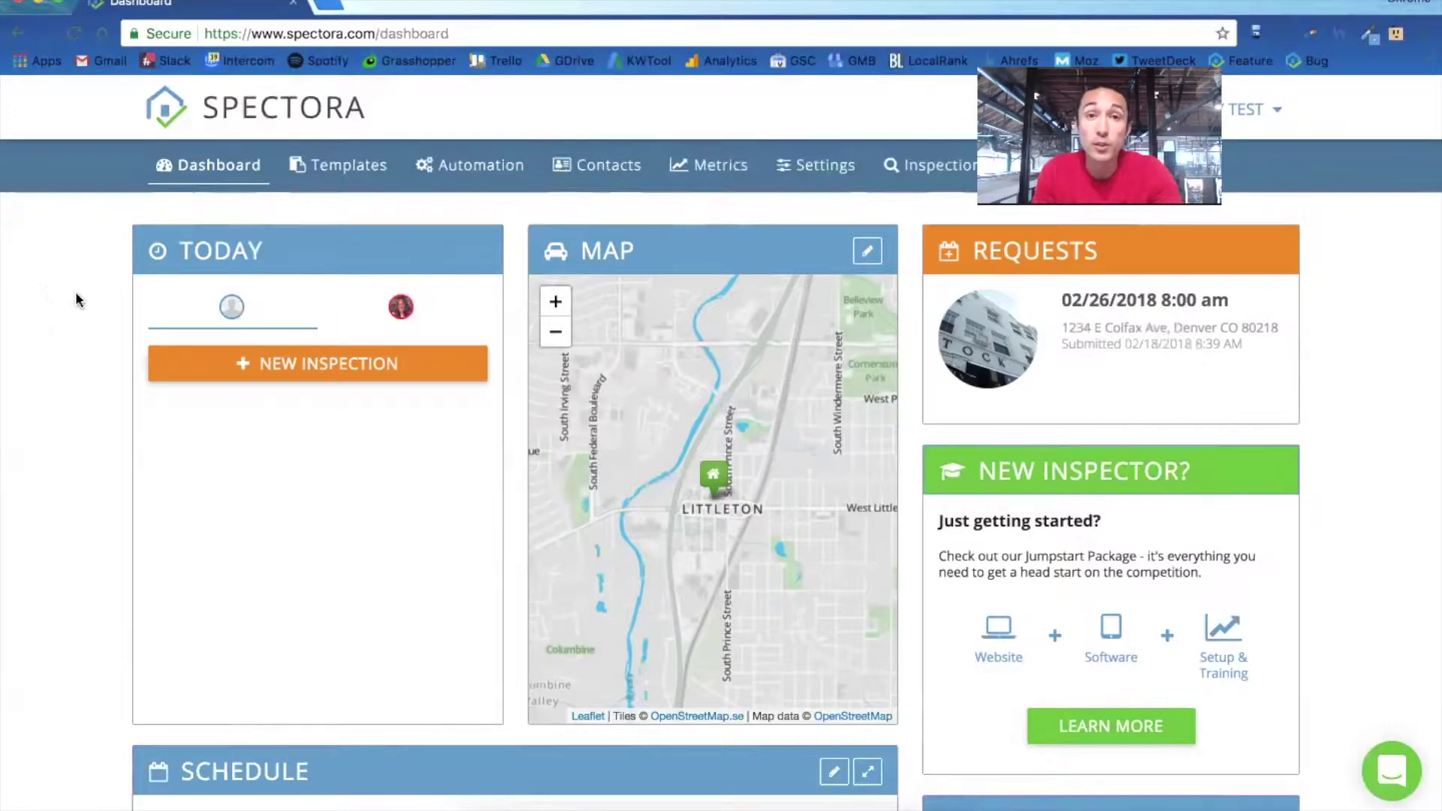
Step: Start a new inspection with the property address 1234 test st
click(284, 365)
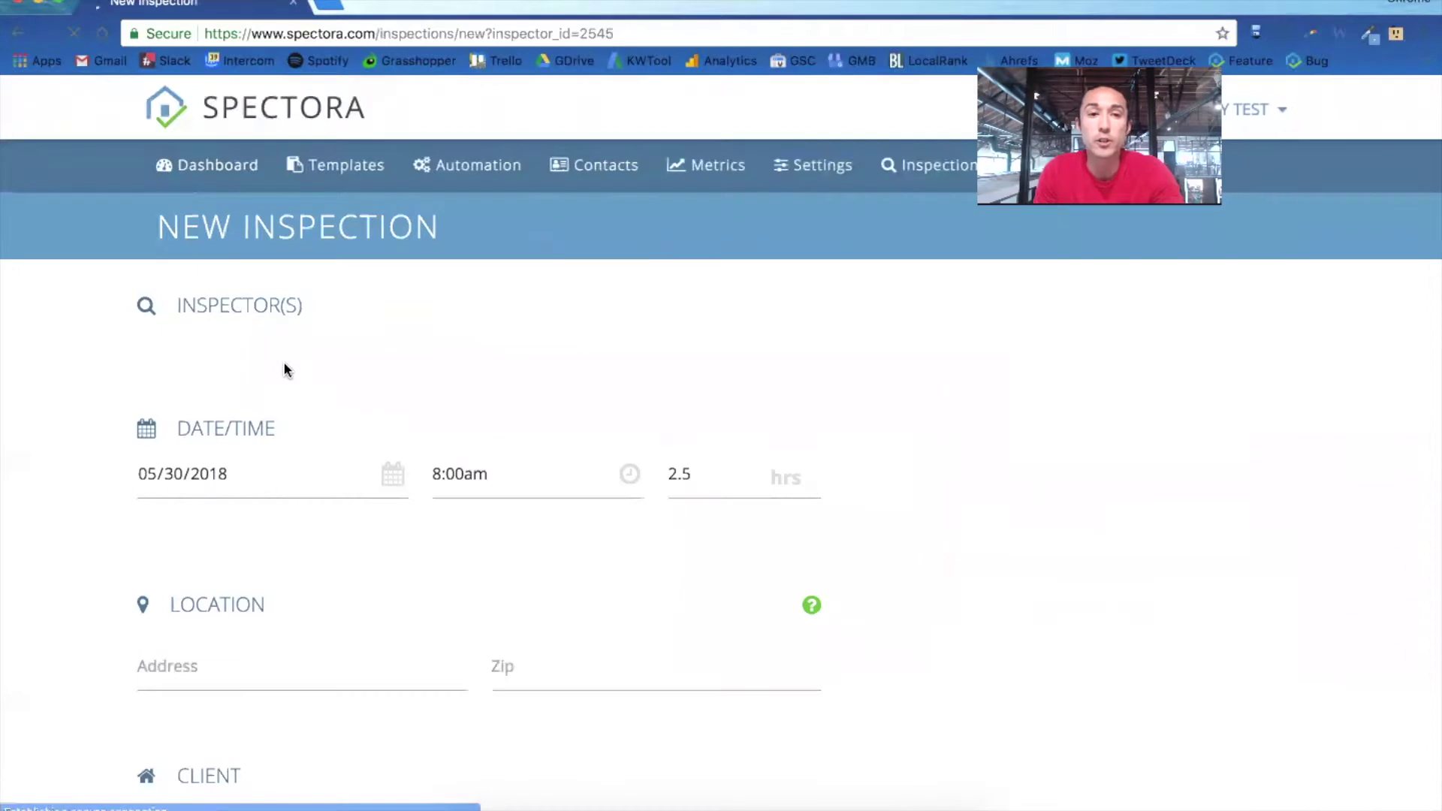
scroll(282, 362, down, 3)
scroll(282, 363, down, 1)
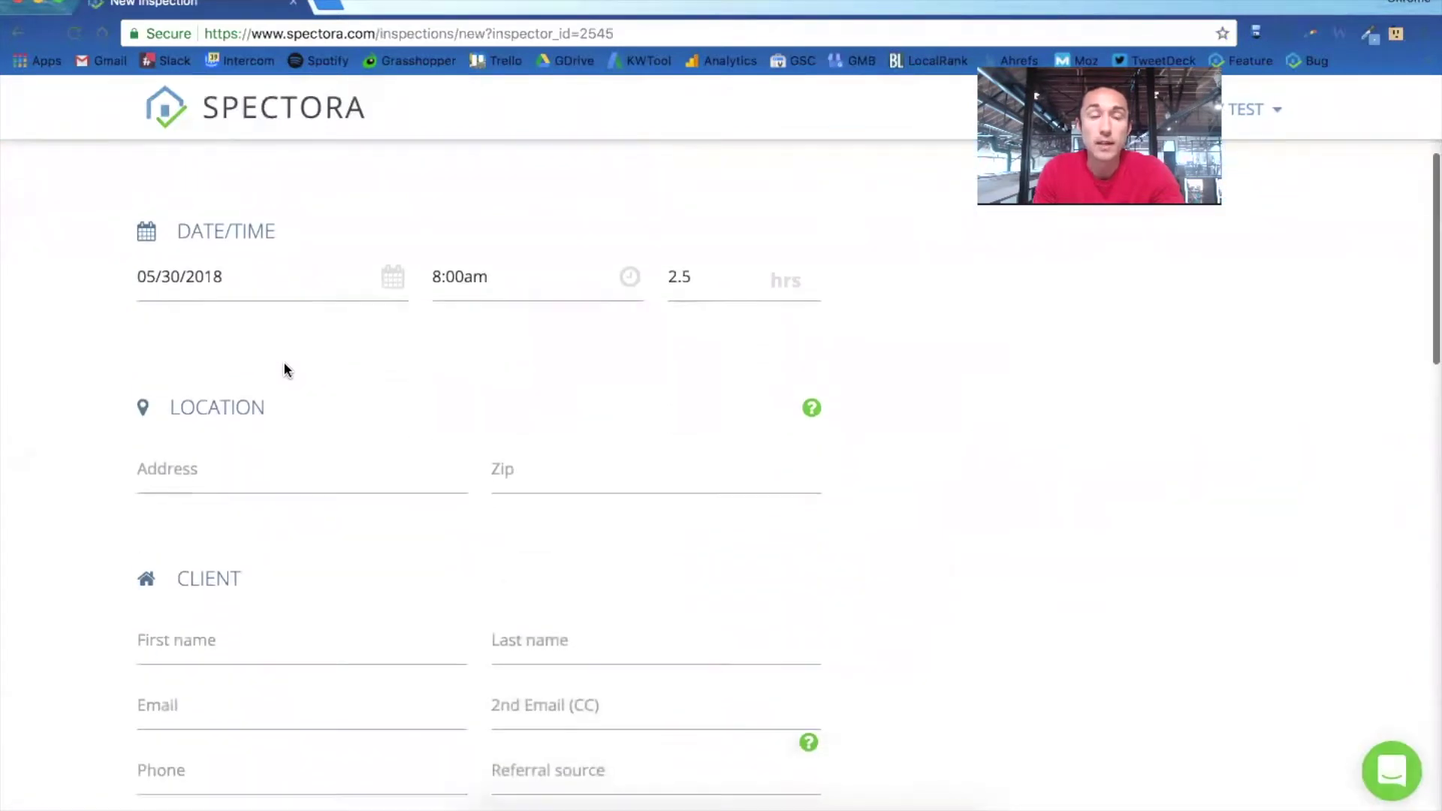
scroll(283, 362, down, 2)
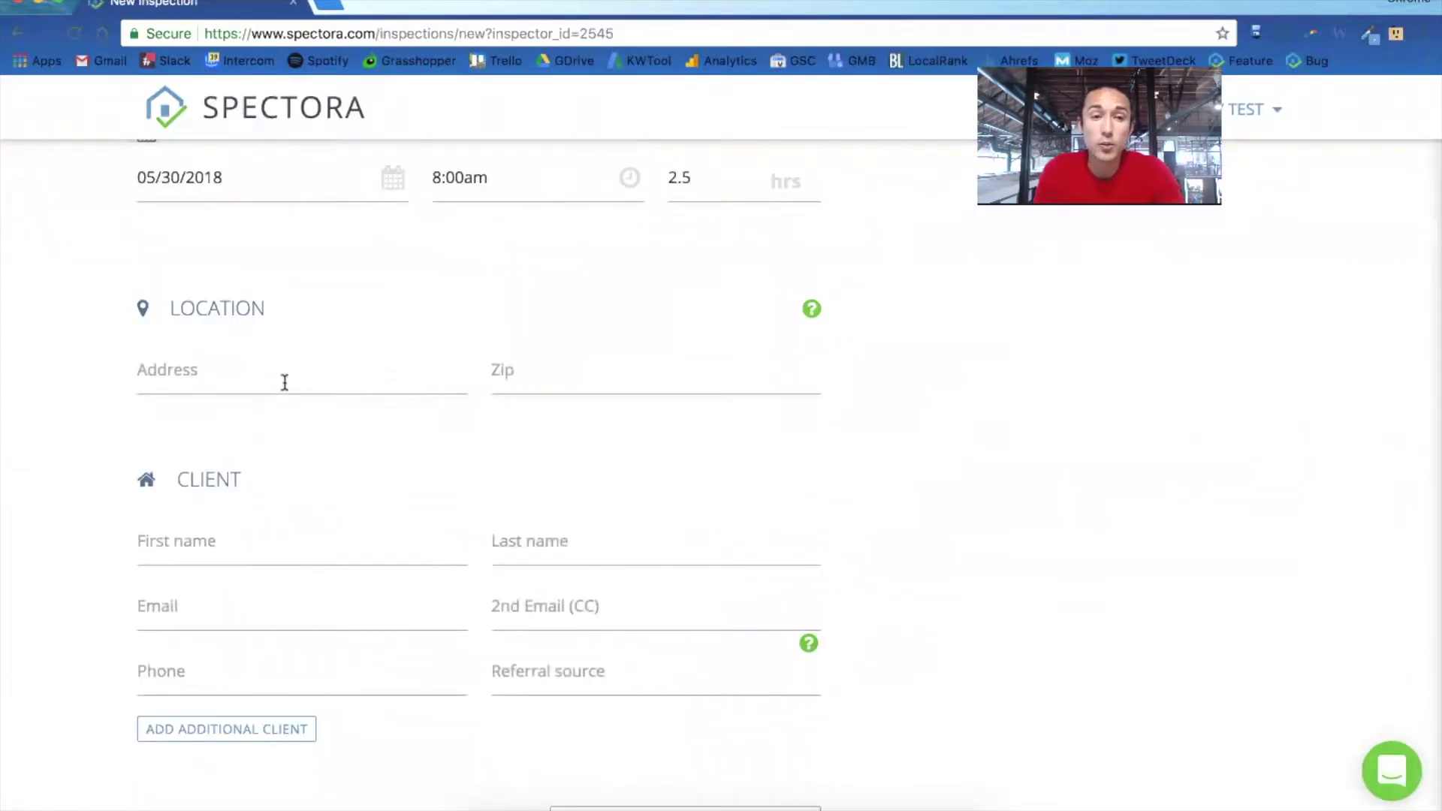
click(285, 382)
text(1234)
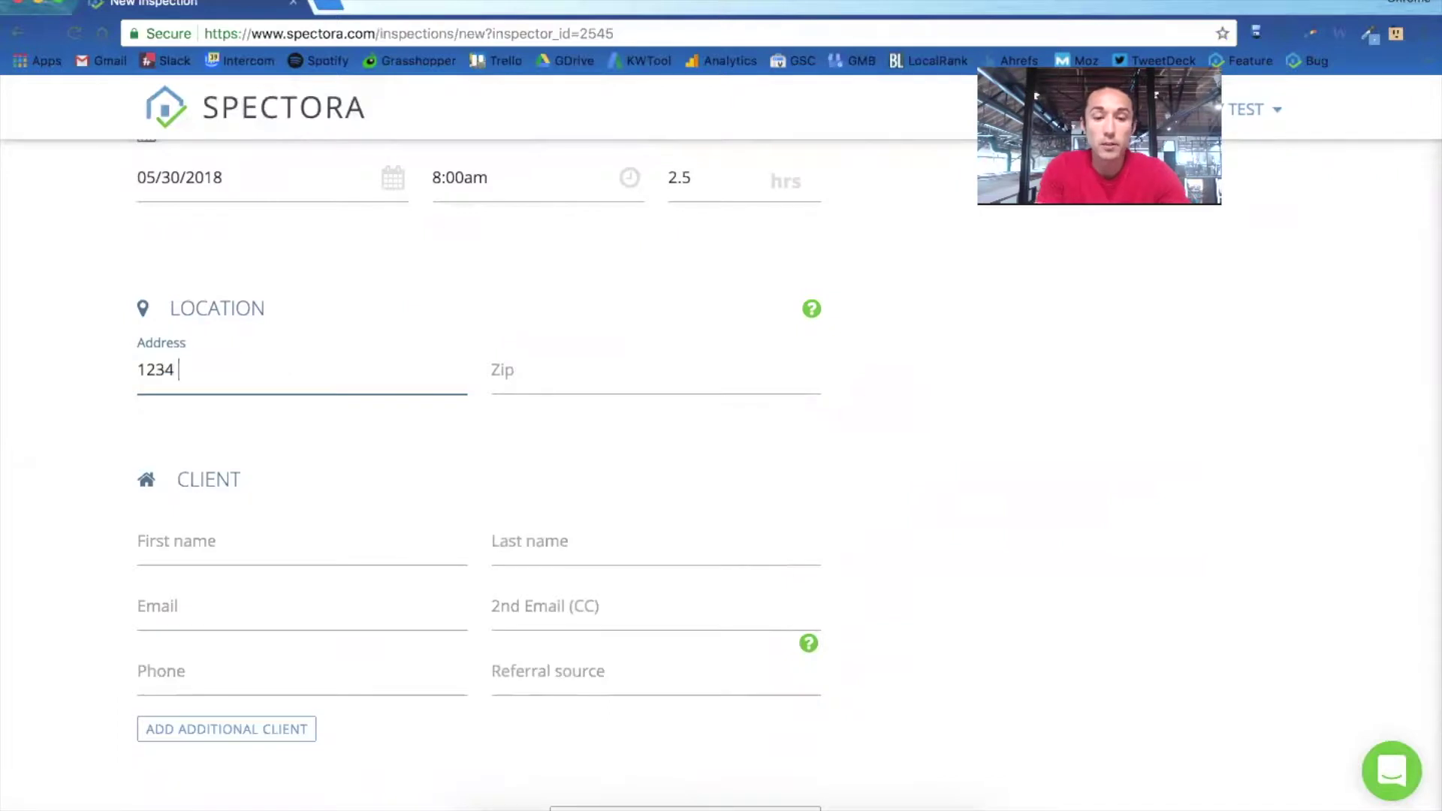
text( test st)
key(Tab)
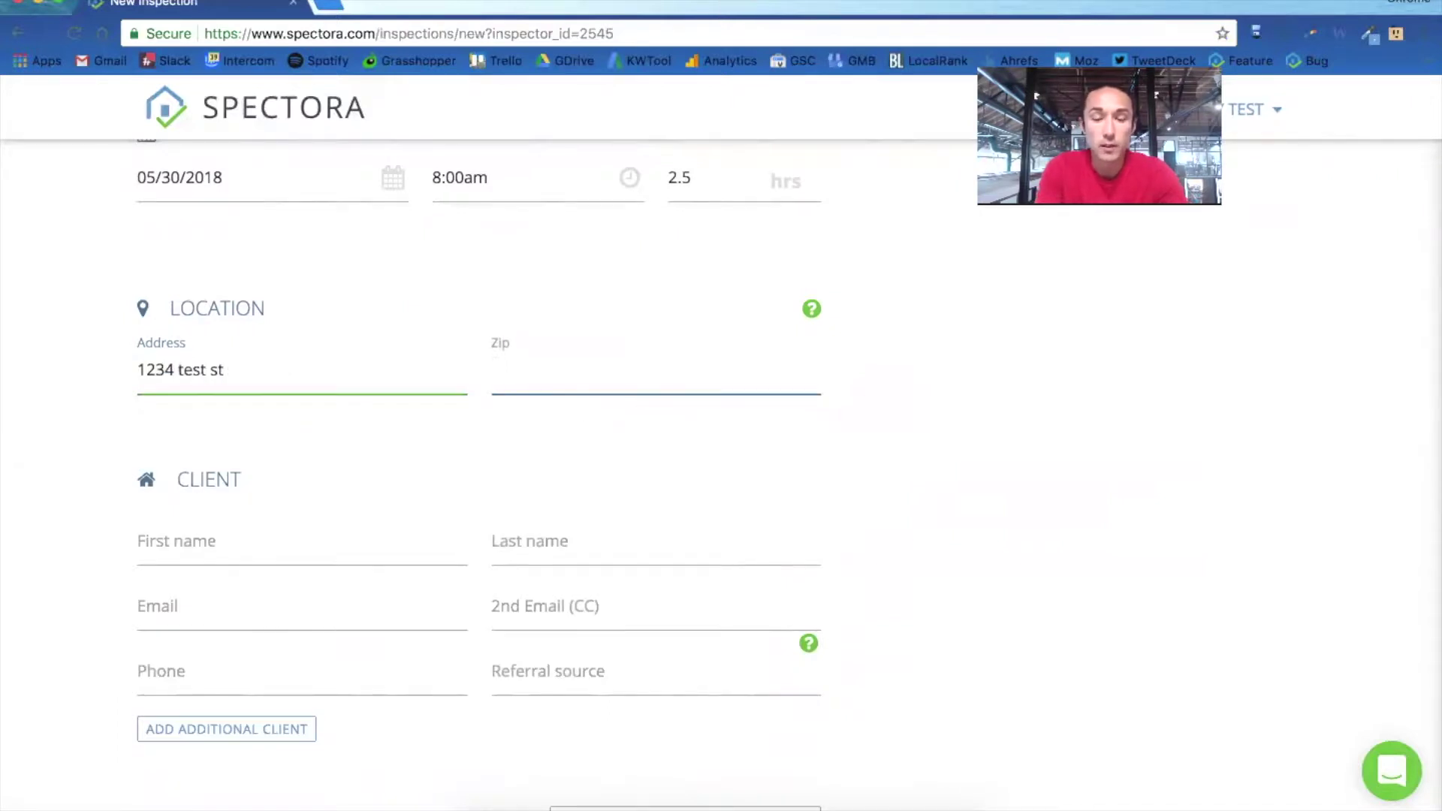
Step: Add the Texas Home Inspection- TREC service, bringing the fee to $300.00
scroll(174, 424, down, 3)
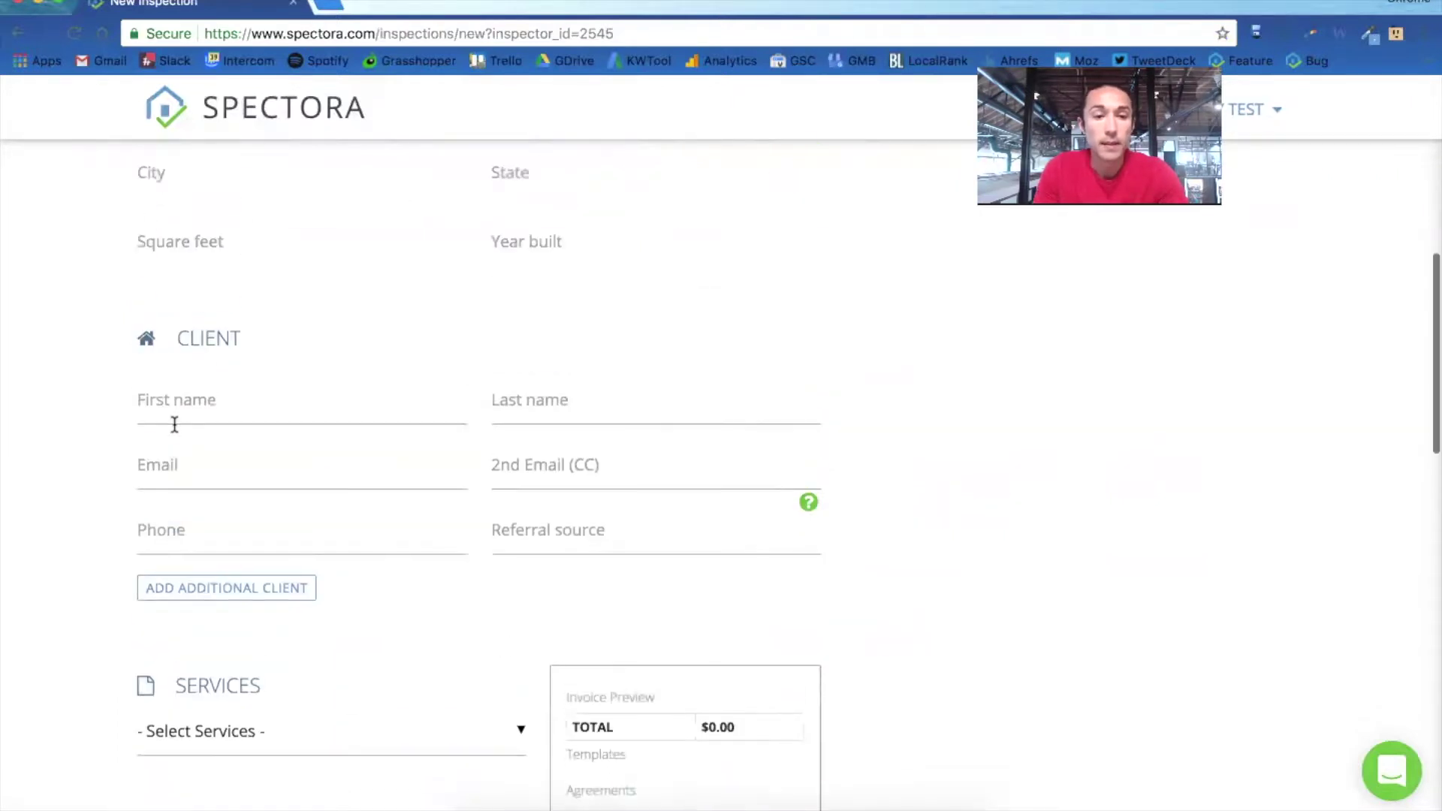
click(234, 669)
scroll(231, 667, down, 1)
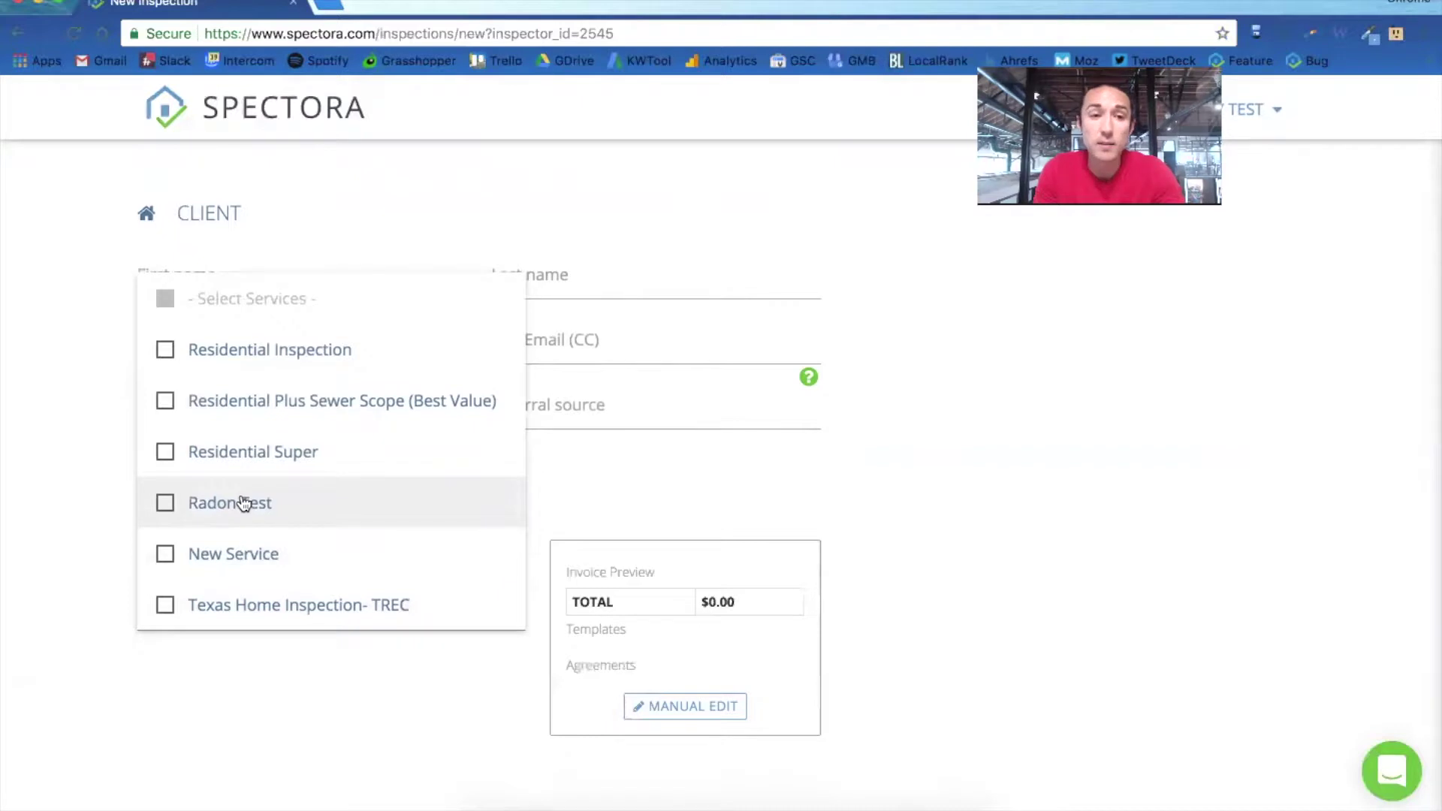
click(200, 603)
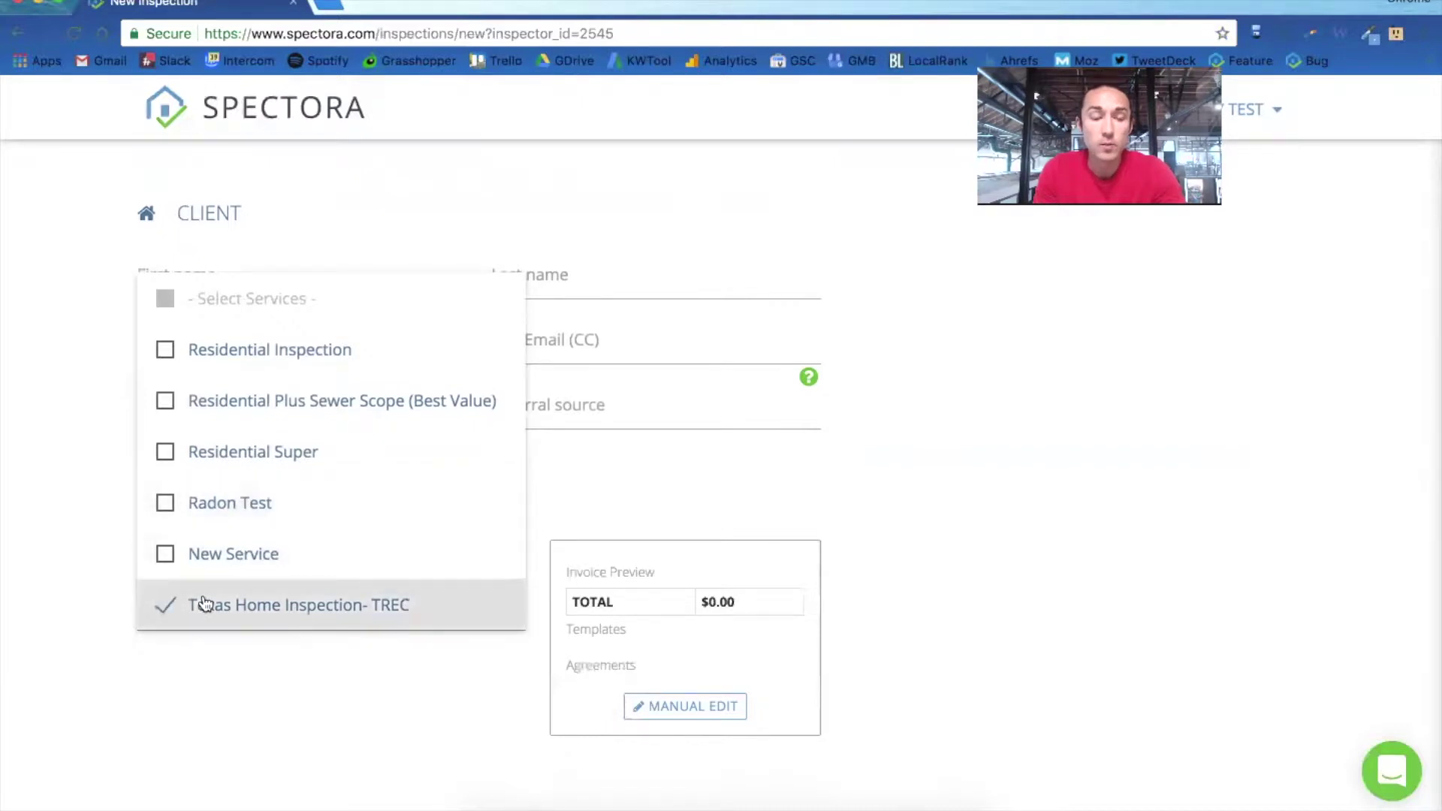
click(280, 680)
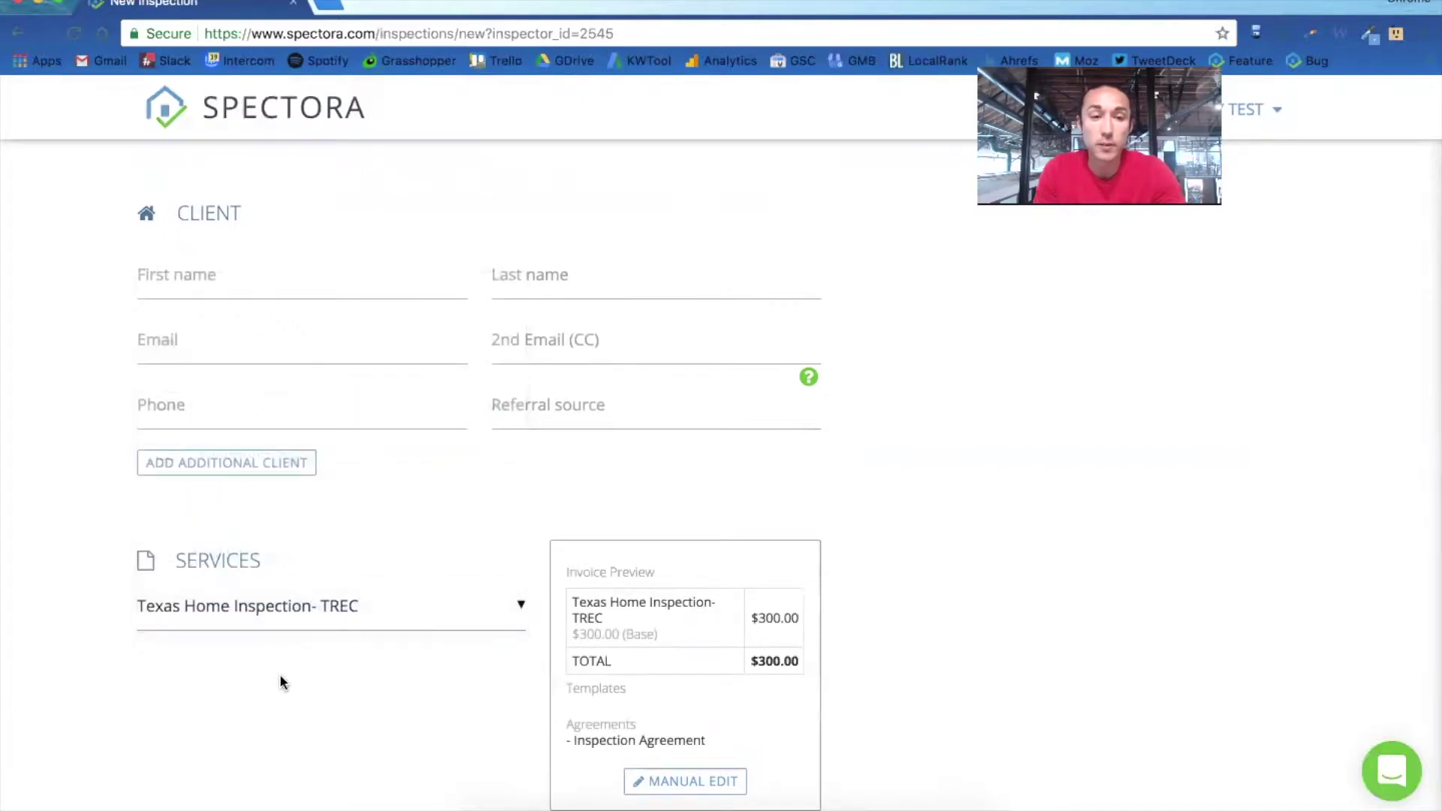
scroll(279, 680, down, 2)
scroll(280, 683, down, 2)
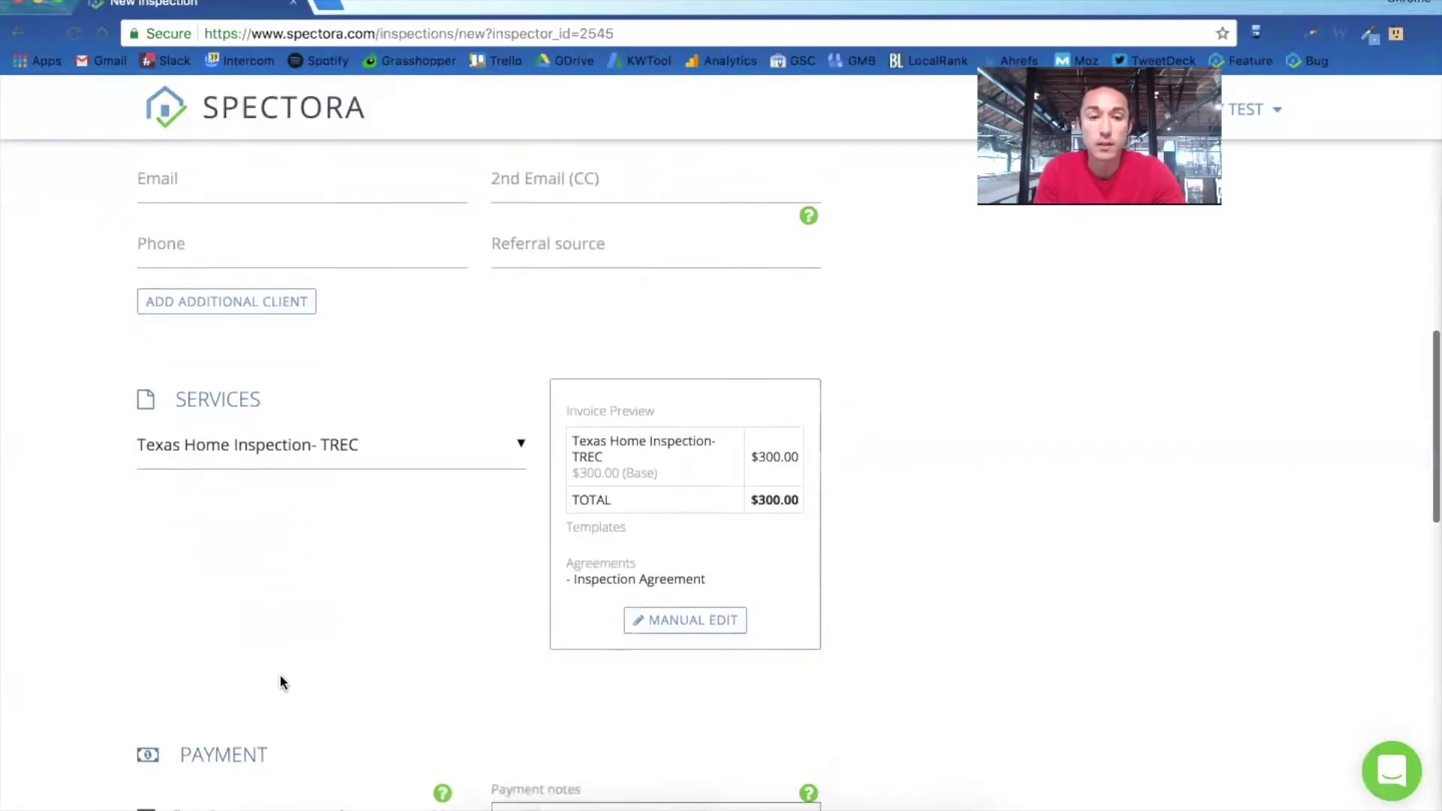
Step: Manually attach the TREC REI 7-5 report template to the inspection
click(664, 619)
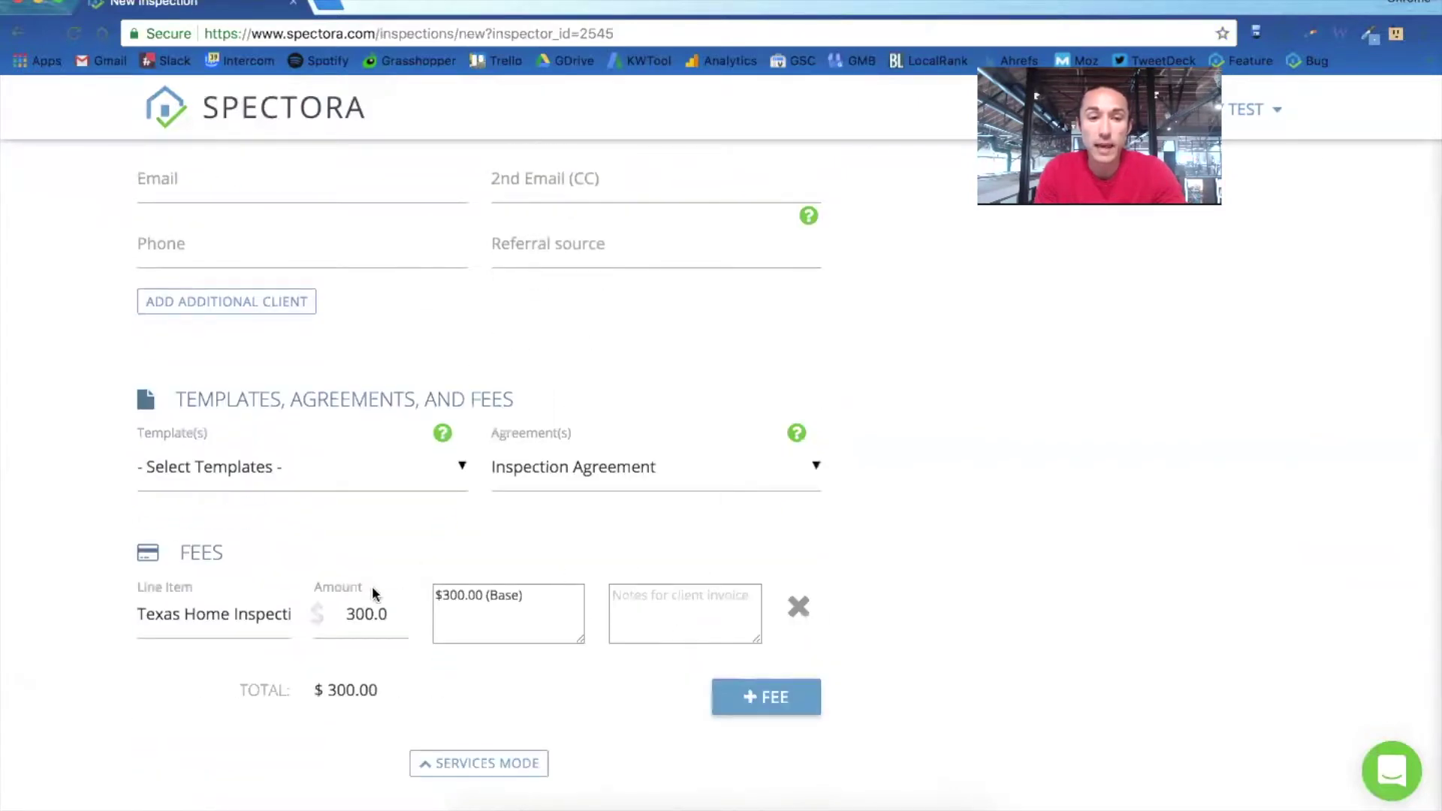
click(296, 481)
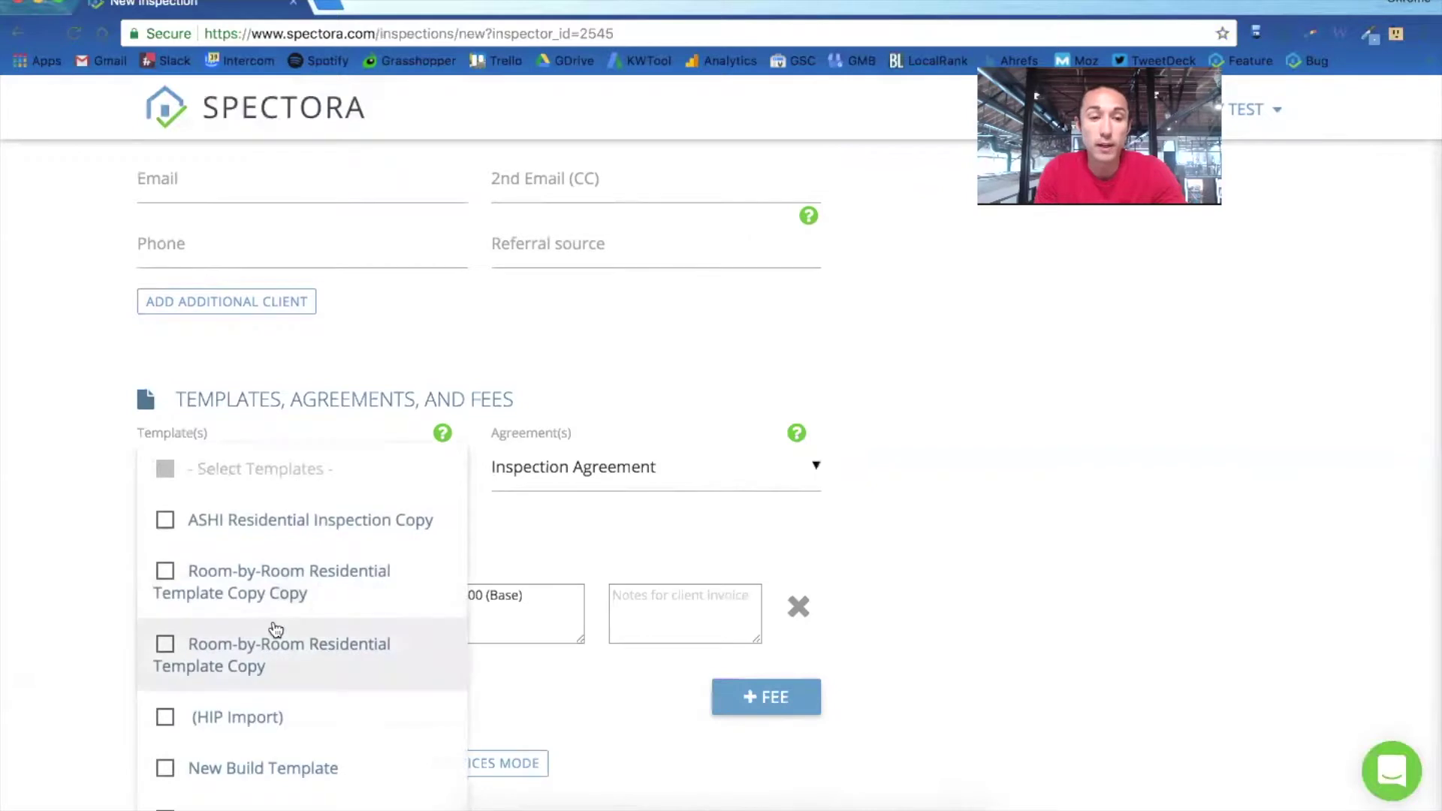
scroll(276, 630, down, 2)
scroll(275, 629, down, 4)
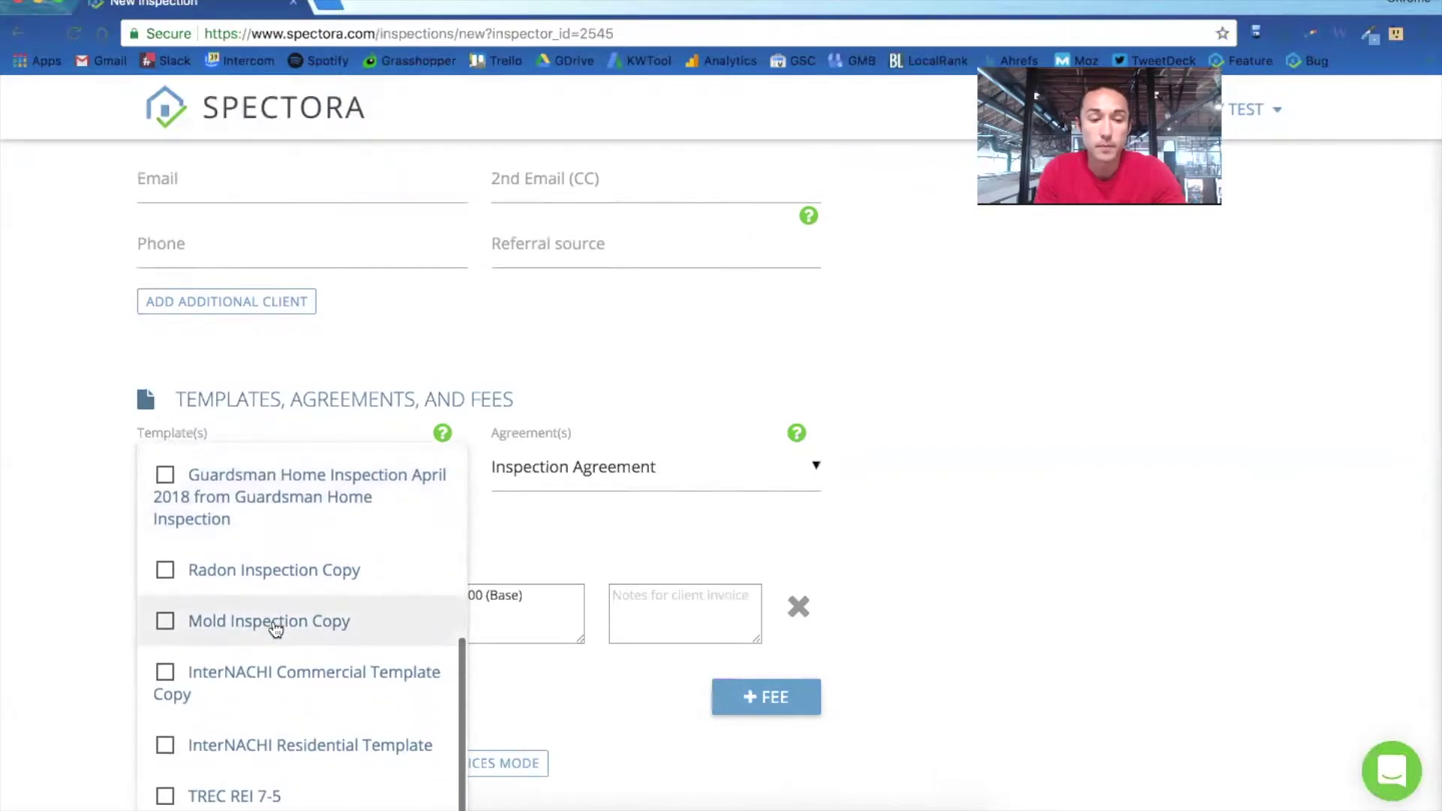
click(166, 796)
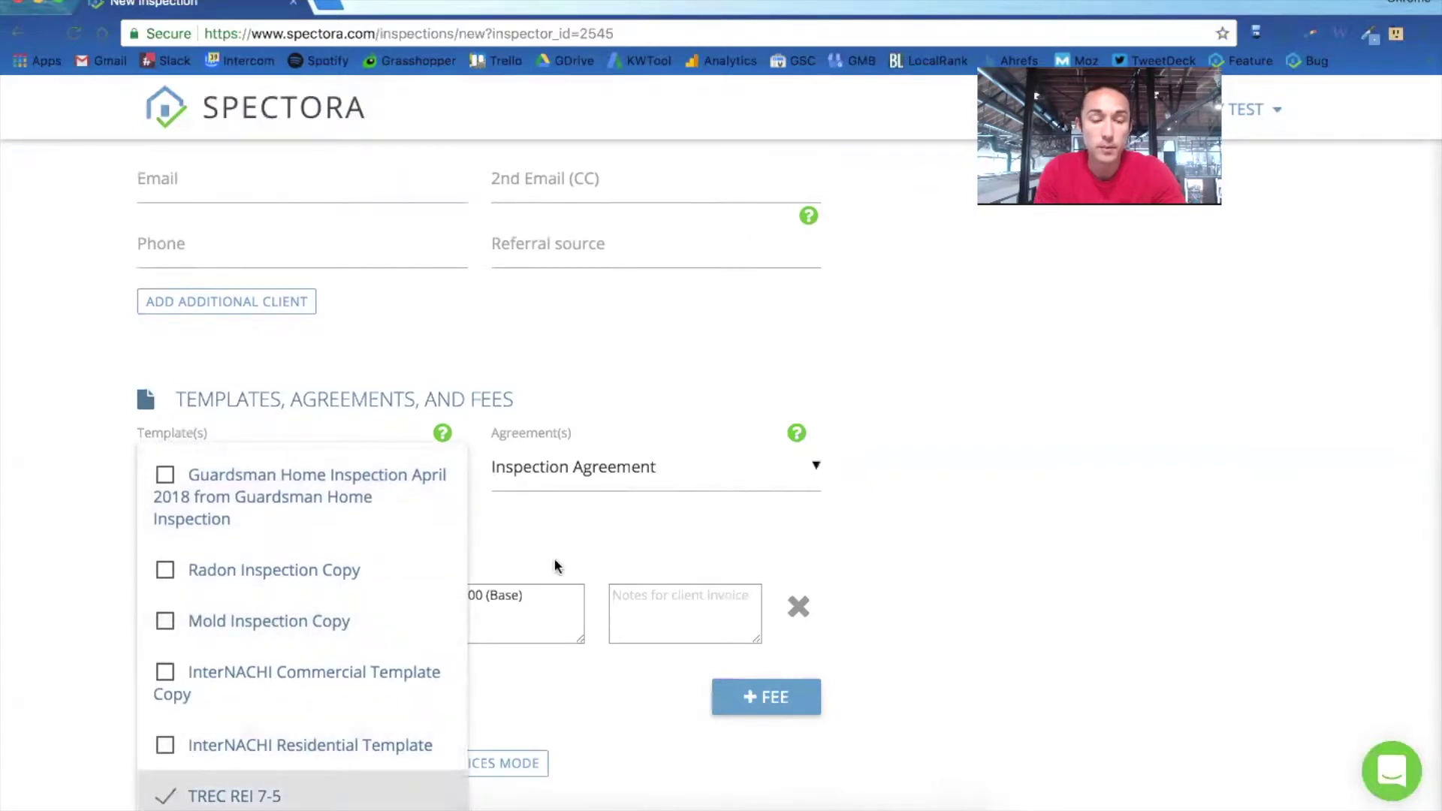
Step: Save the inspection so it appears on Wednesday 30, 8a–11a
scroll(569, 554, down, 8)
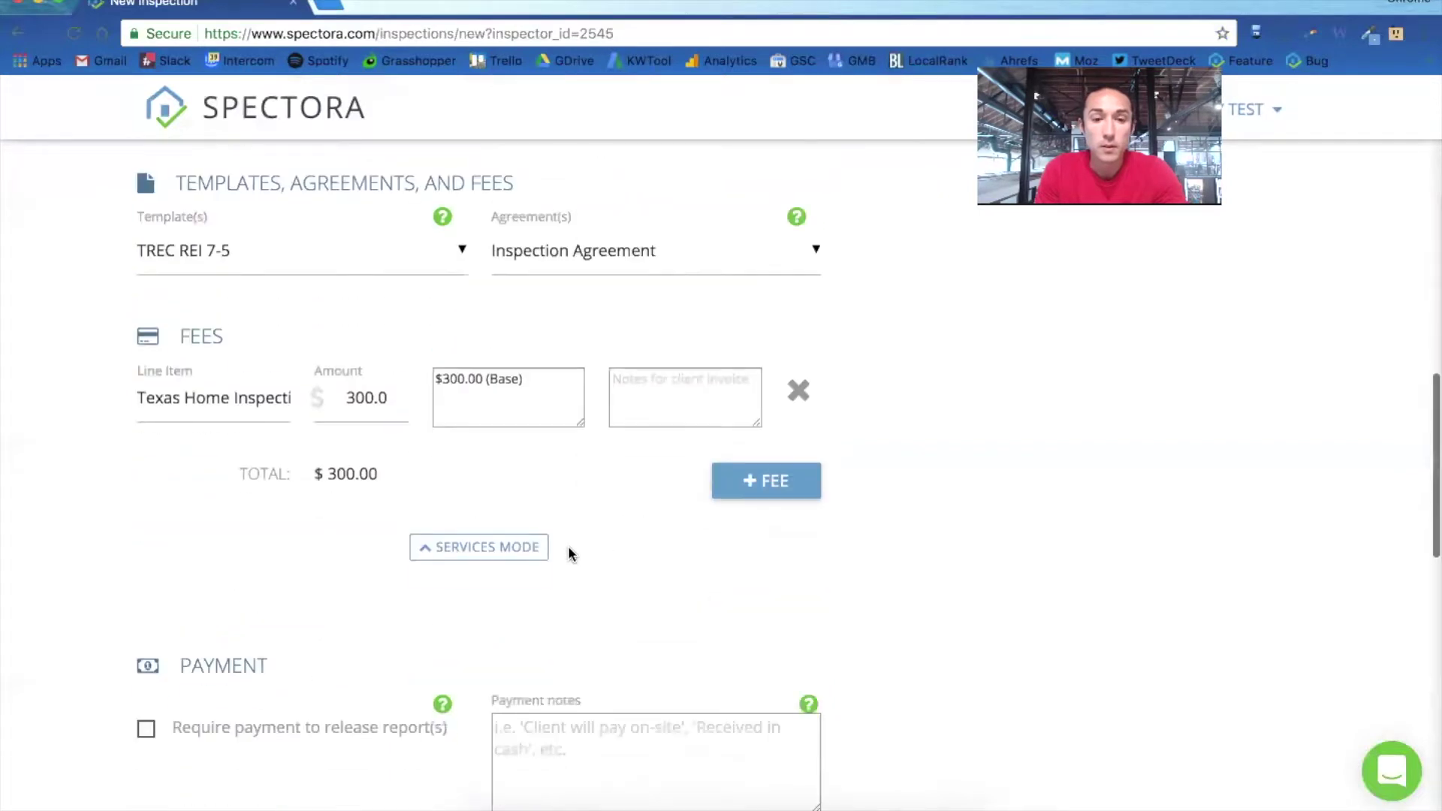
scroll(568, 554, down, 8)
click(462, 717)
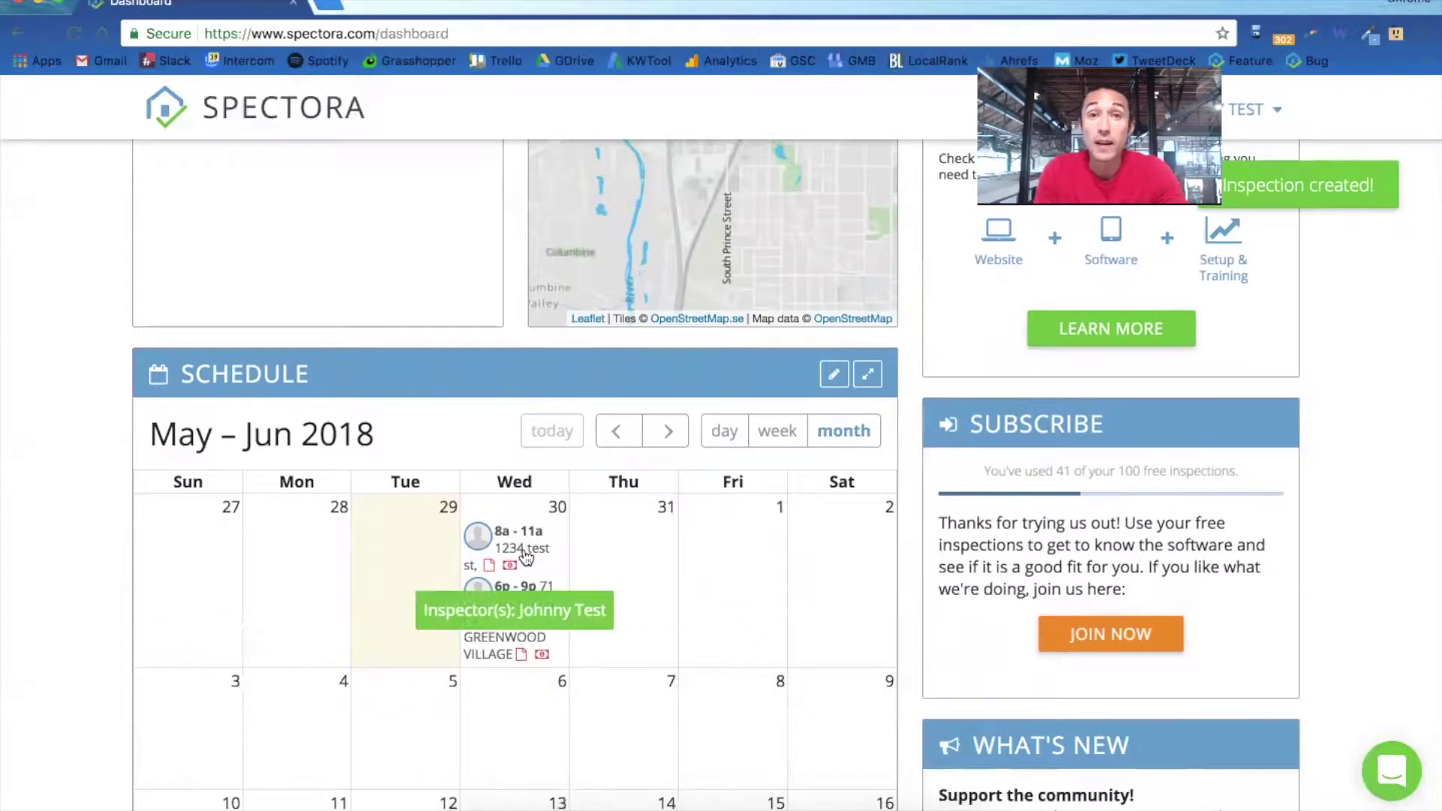
Step: Open the 1234 test st inspection from the dashboard calendar
click(525, 557)
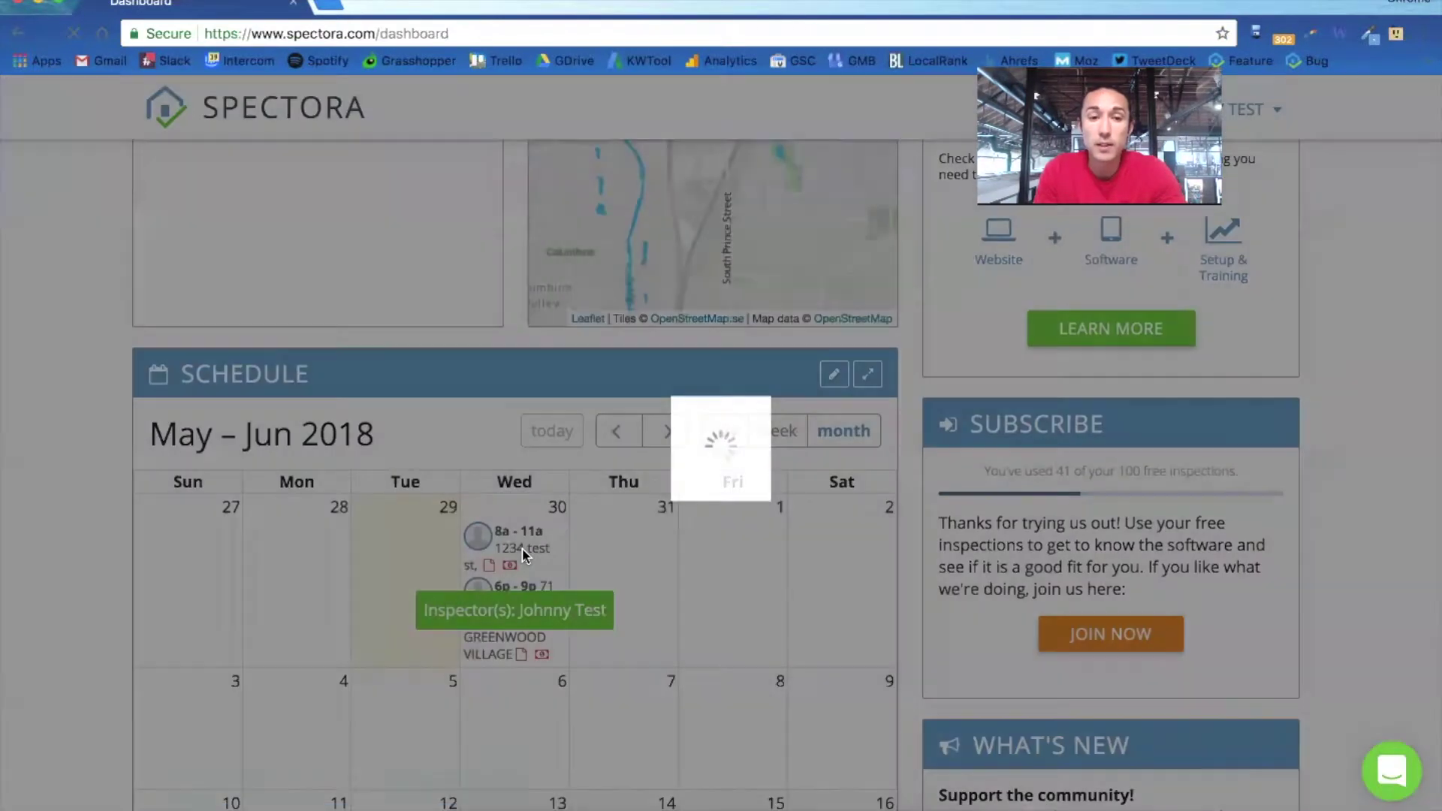
scroll(523, 556, down, 2)
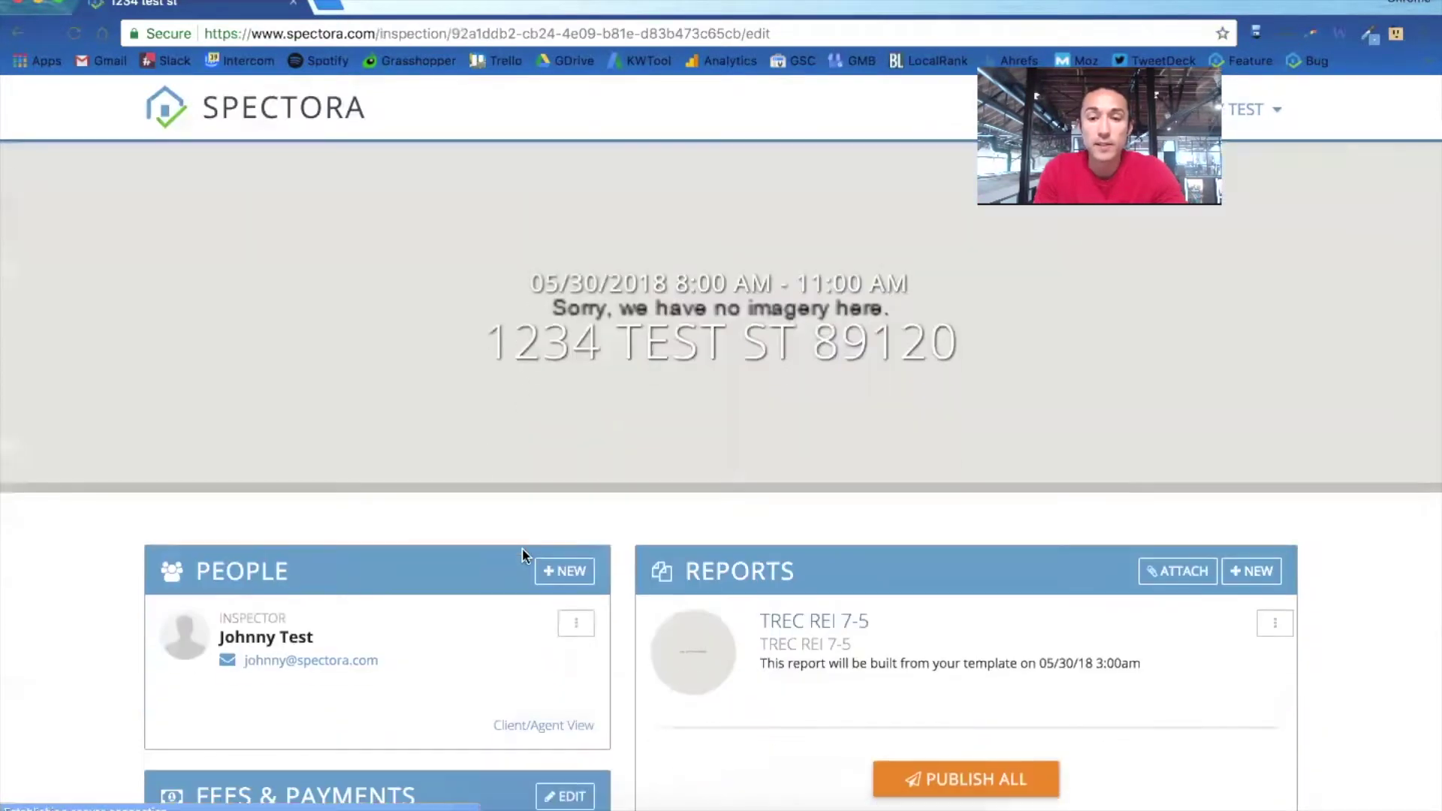
scroll(521, 548, down, 1)
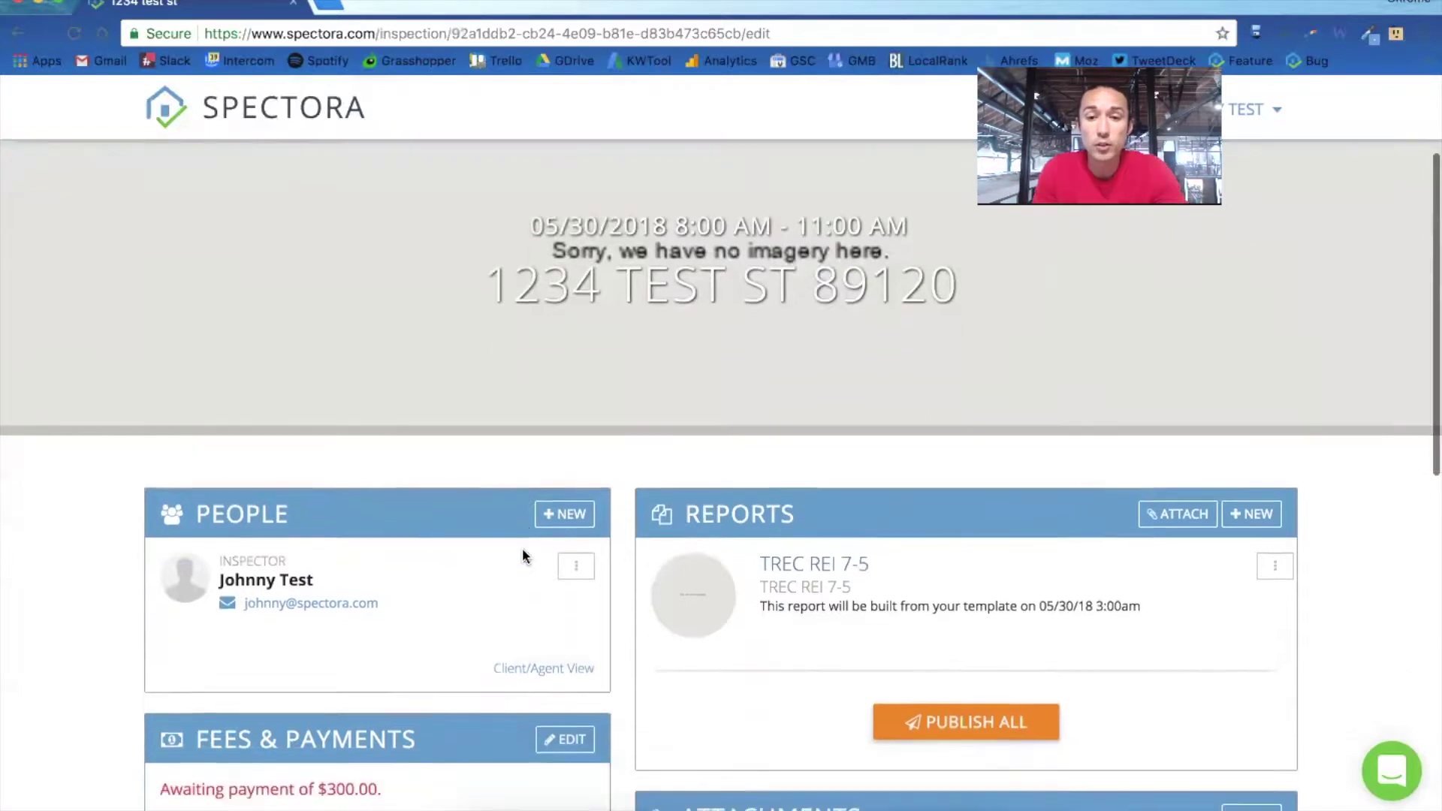
Step: Build the TREC REI 7-5 report from its template with Build Now
click(1275, 560)
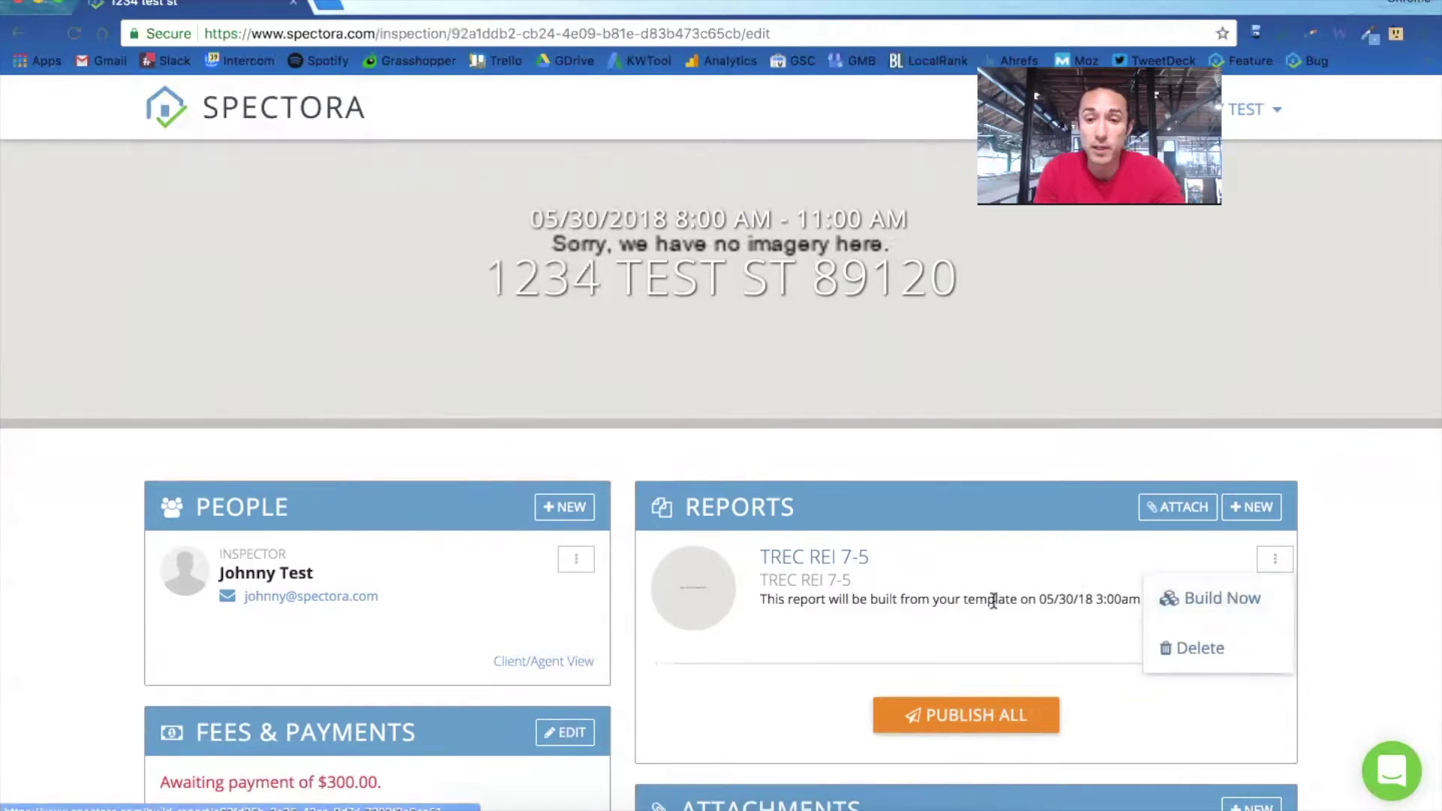
mouse_move(993, 599)
click(1208, 593)
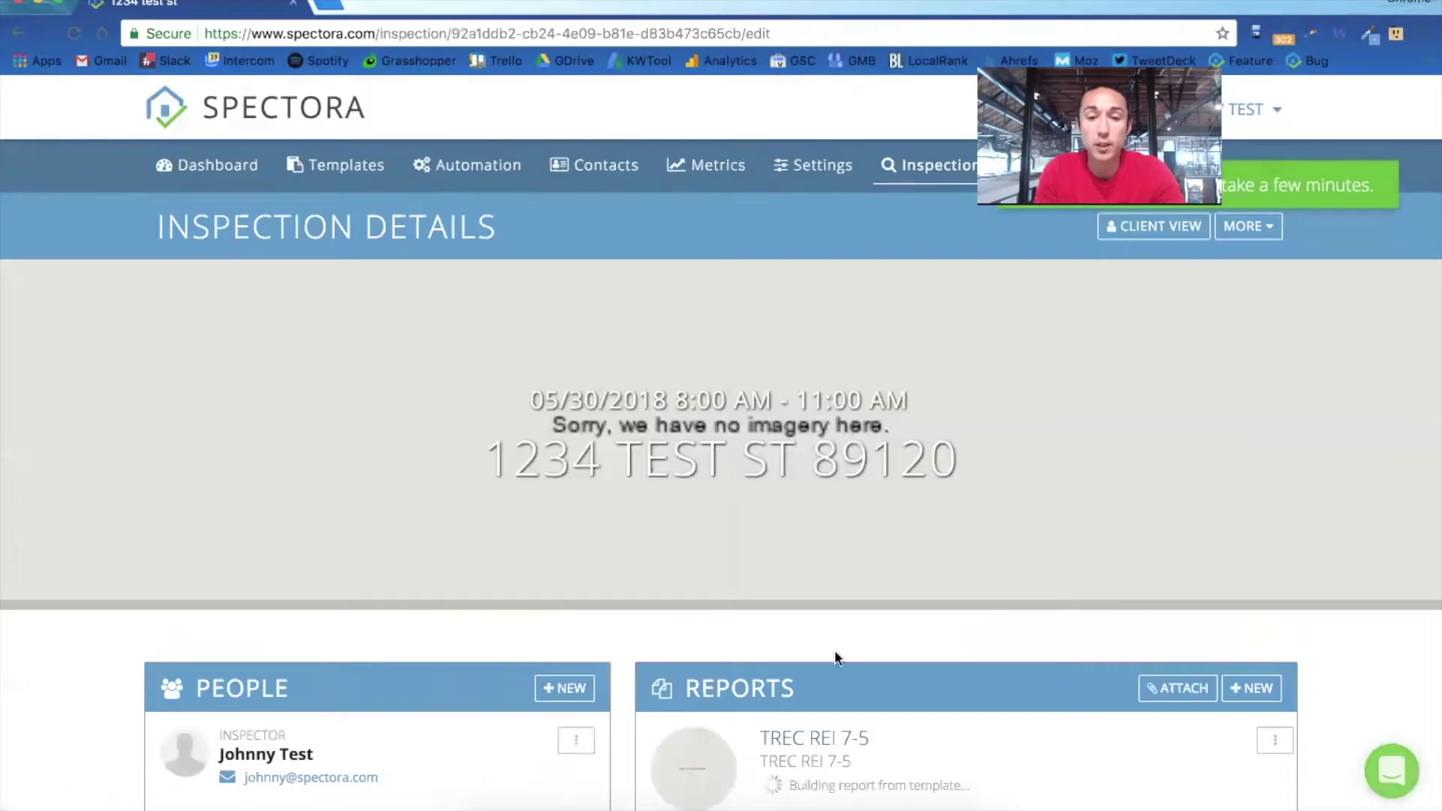
scroll(785, 737, down, 1)
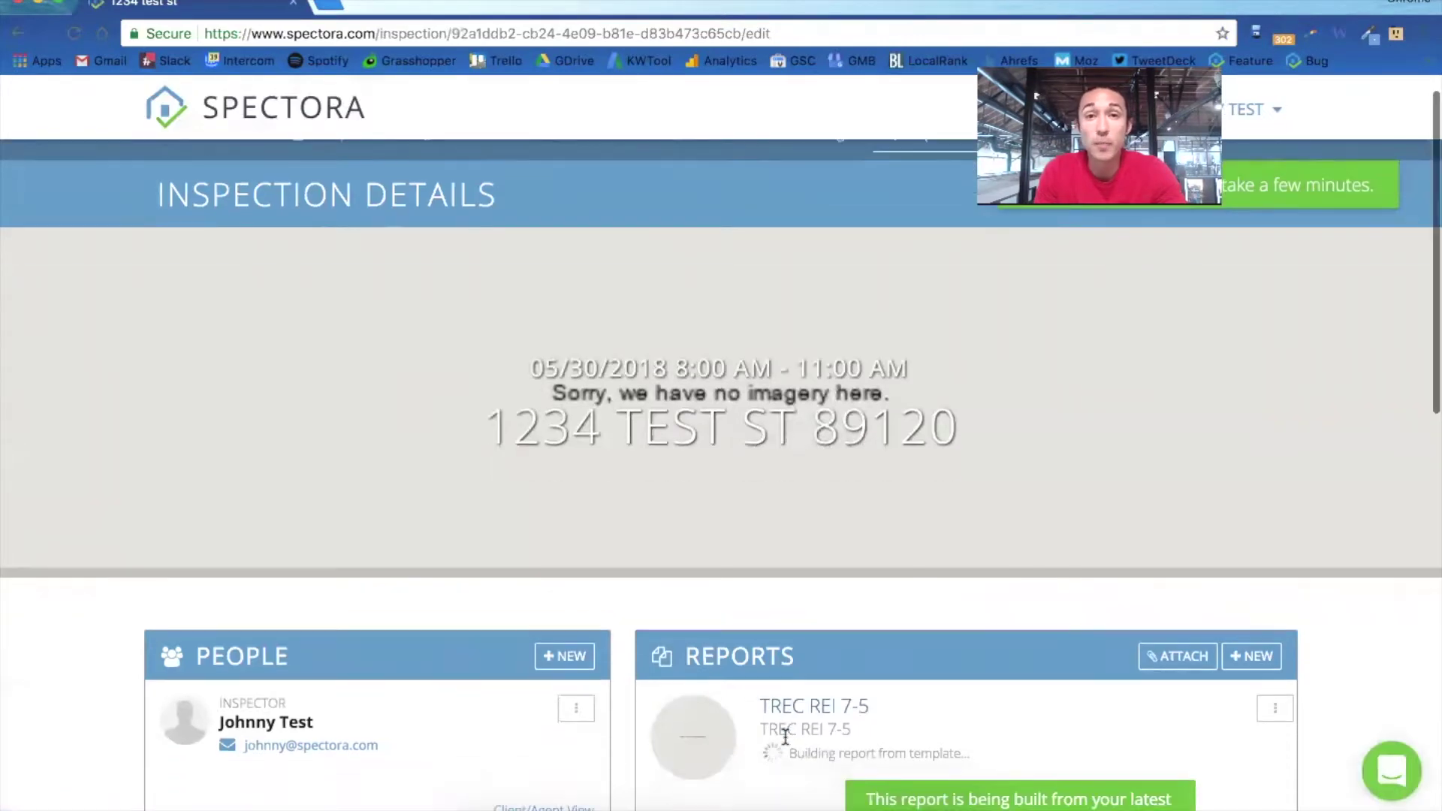
scroll(785, 737, down, 2)
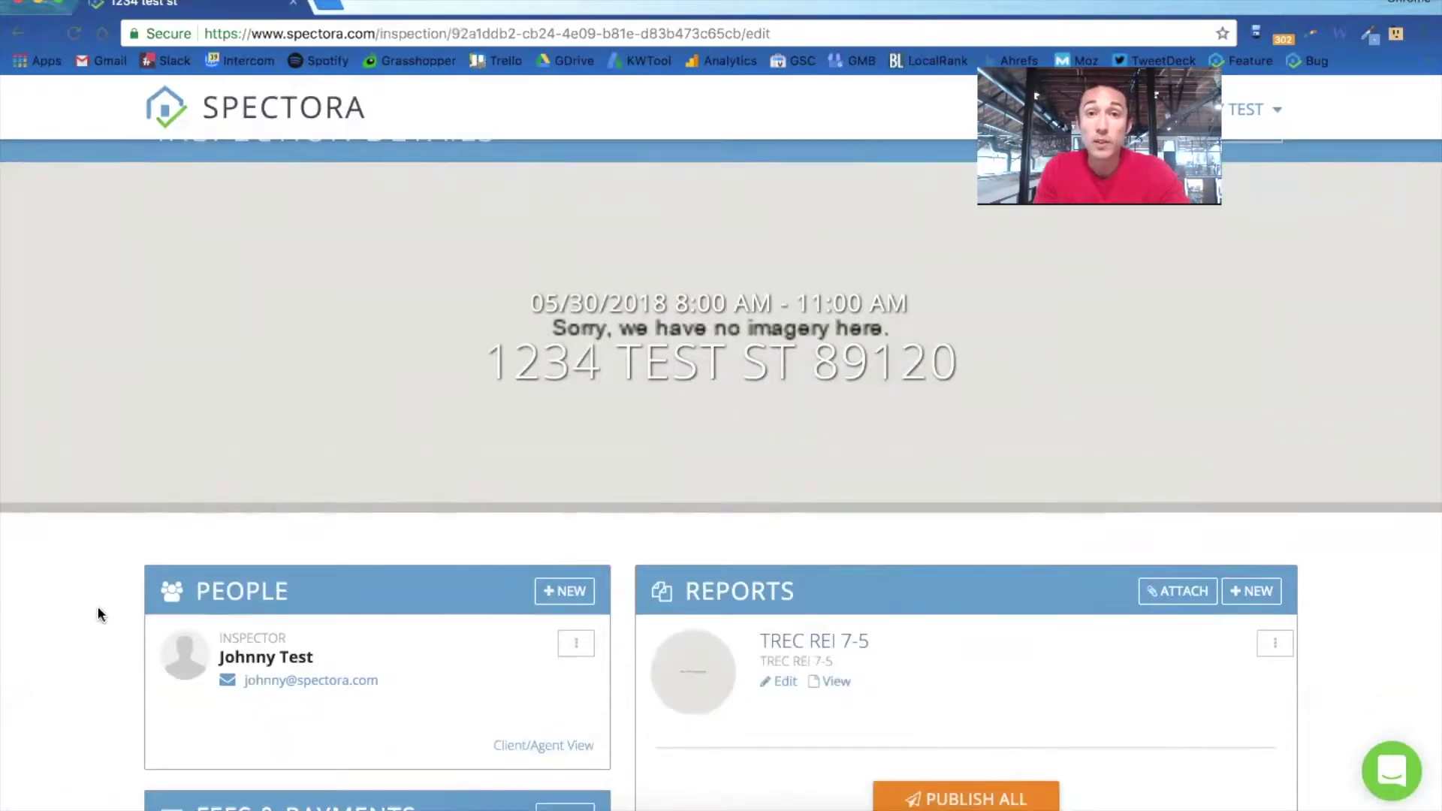
Step: Edit the report and check Buyer attendance, Furnished occupancy and Bungalow style
click(784, 681)
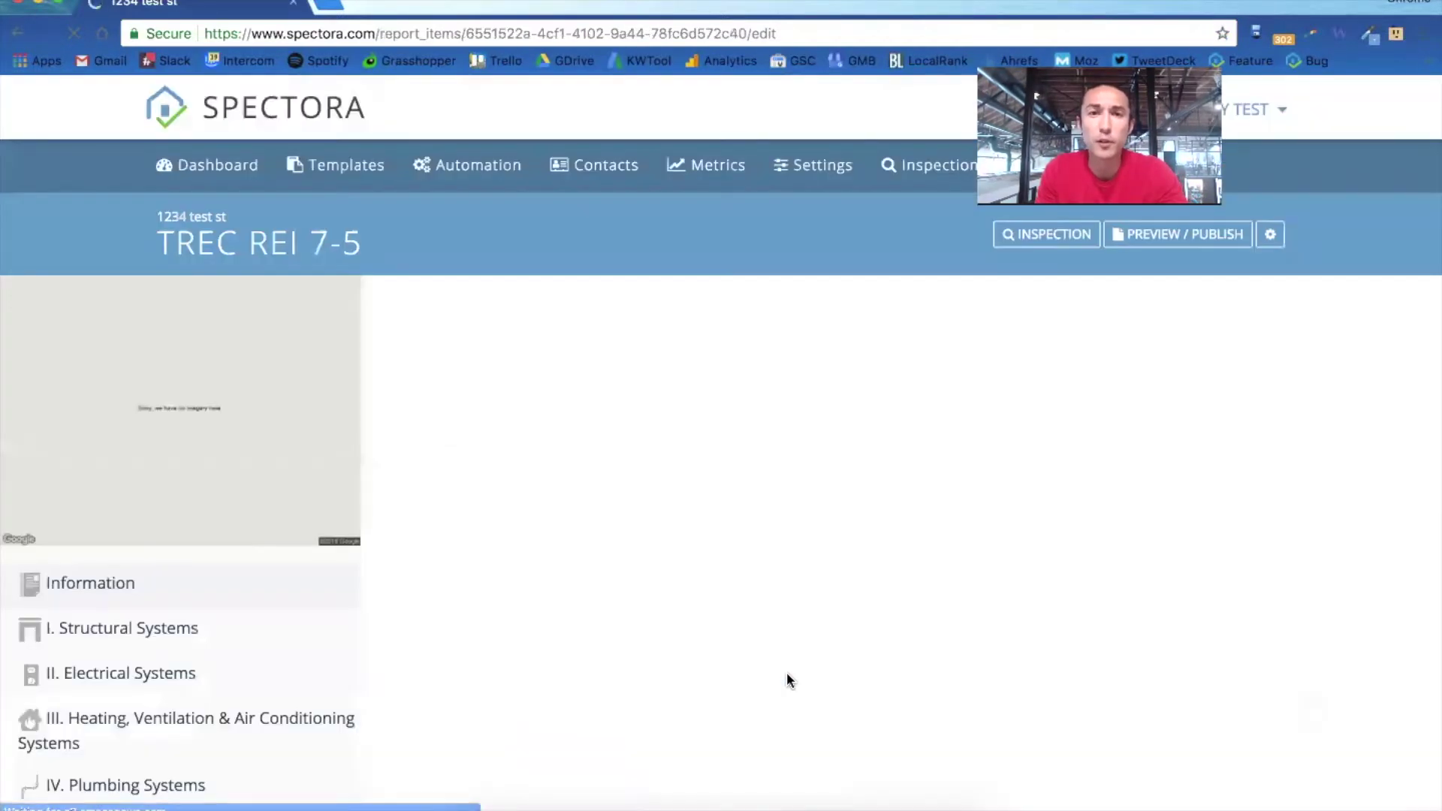
click(704, 556)
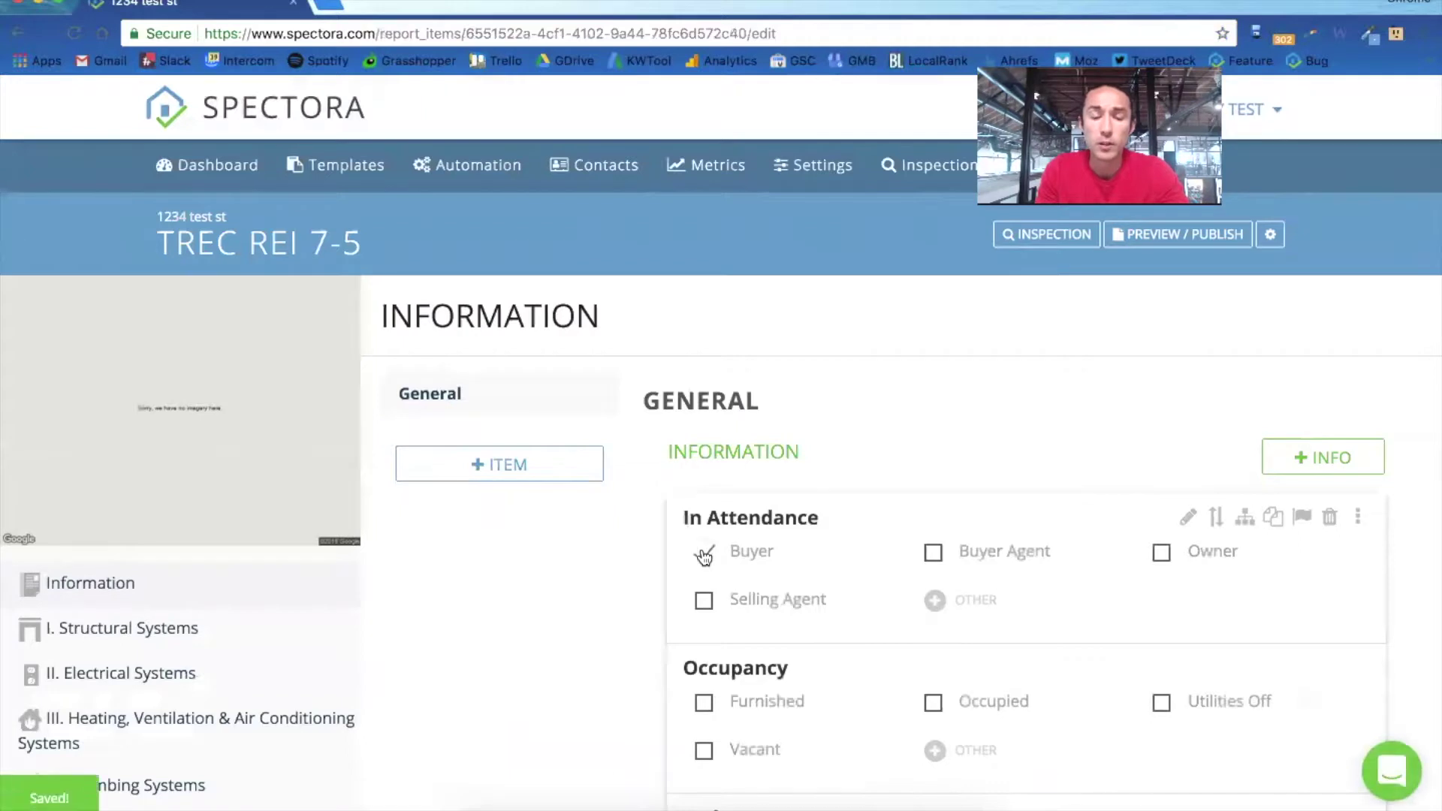
scroll(703, 554, down, 3)
click(704, 588)
scroll(702, 593, down, 3)
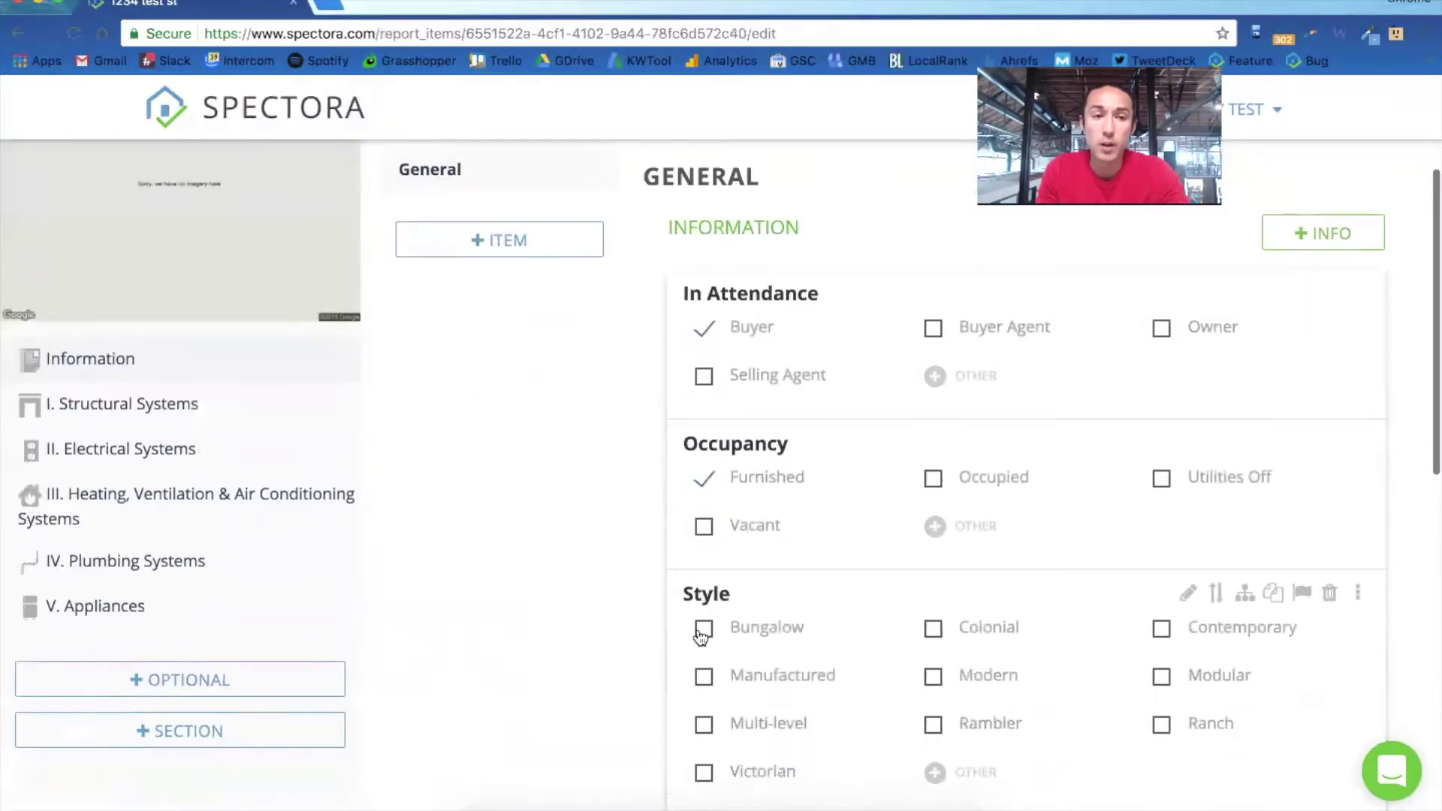
click(704, 628)
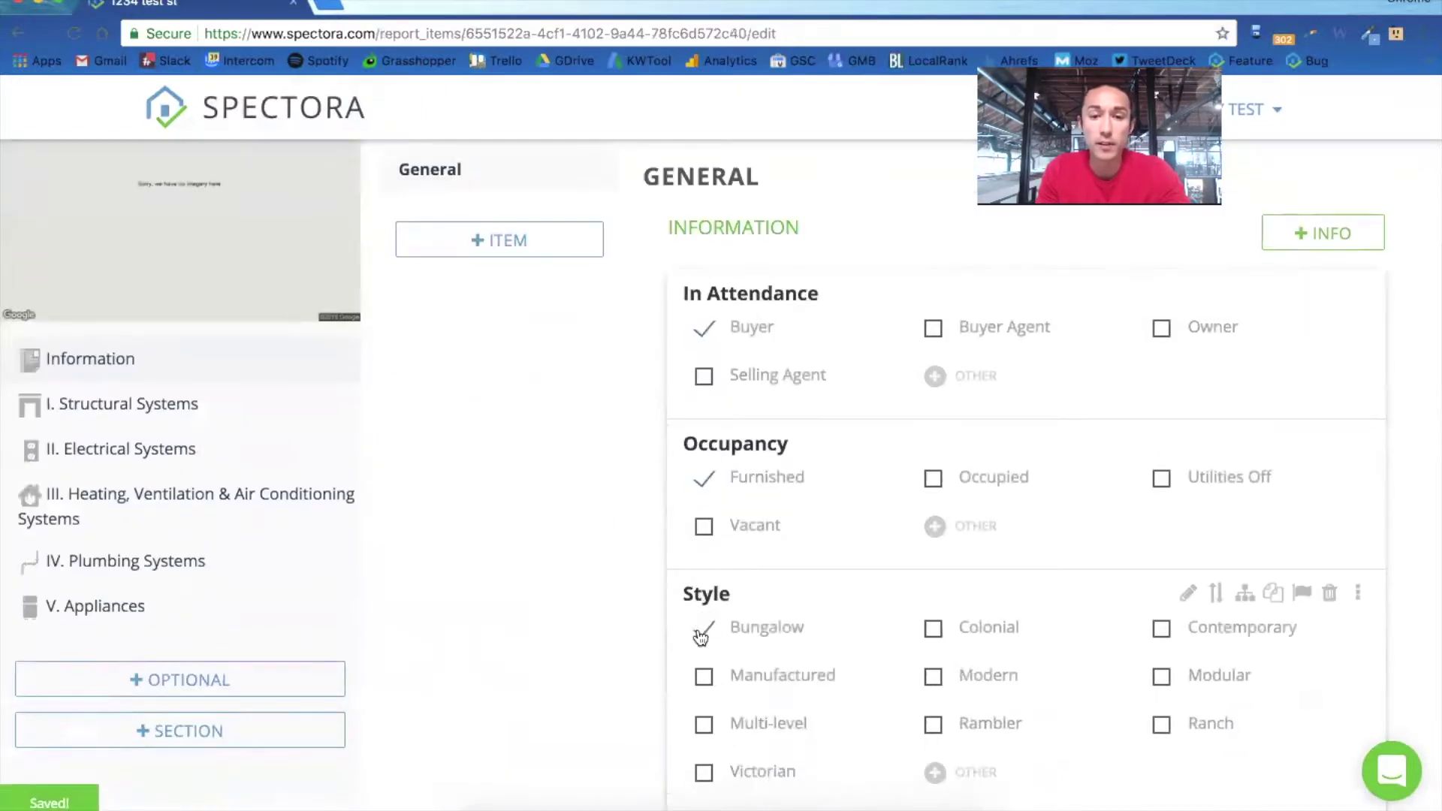
Step: In I. Structural Systems, check Attic Access and open the A. Foundations item
click(170, 411)
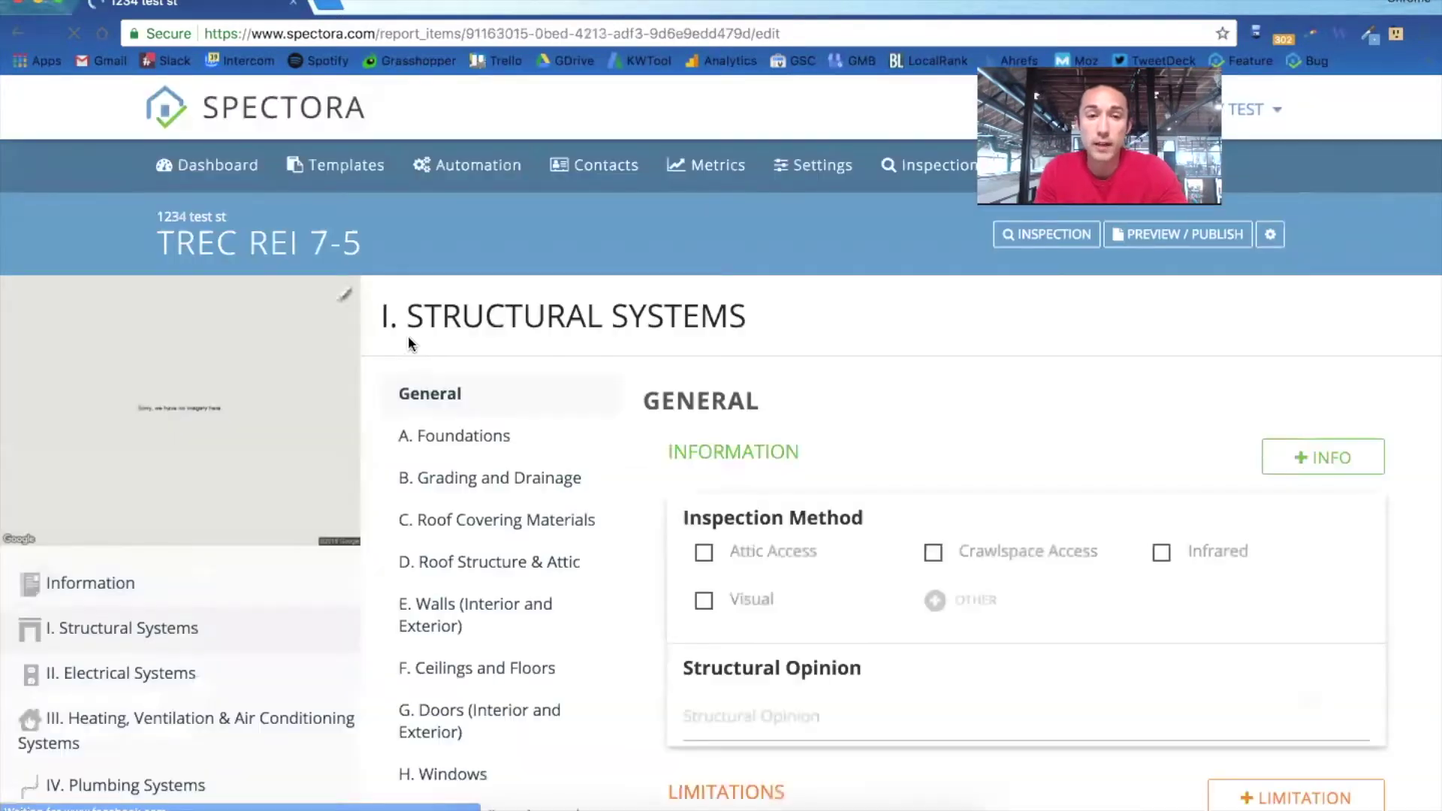
click(710, 553)
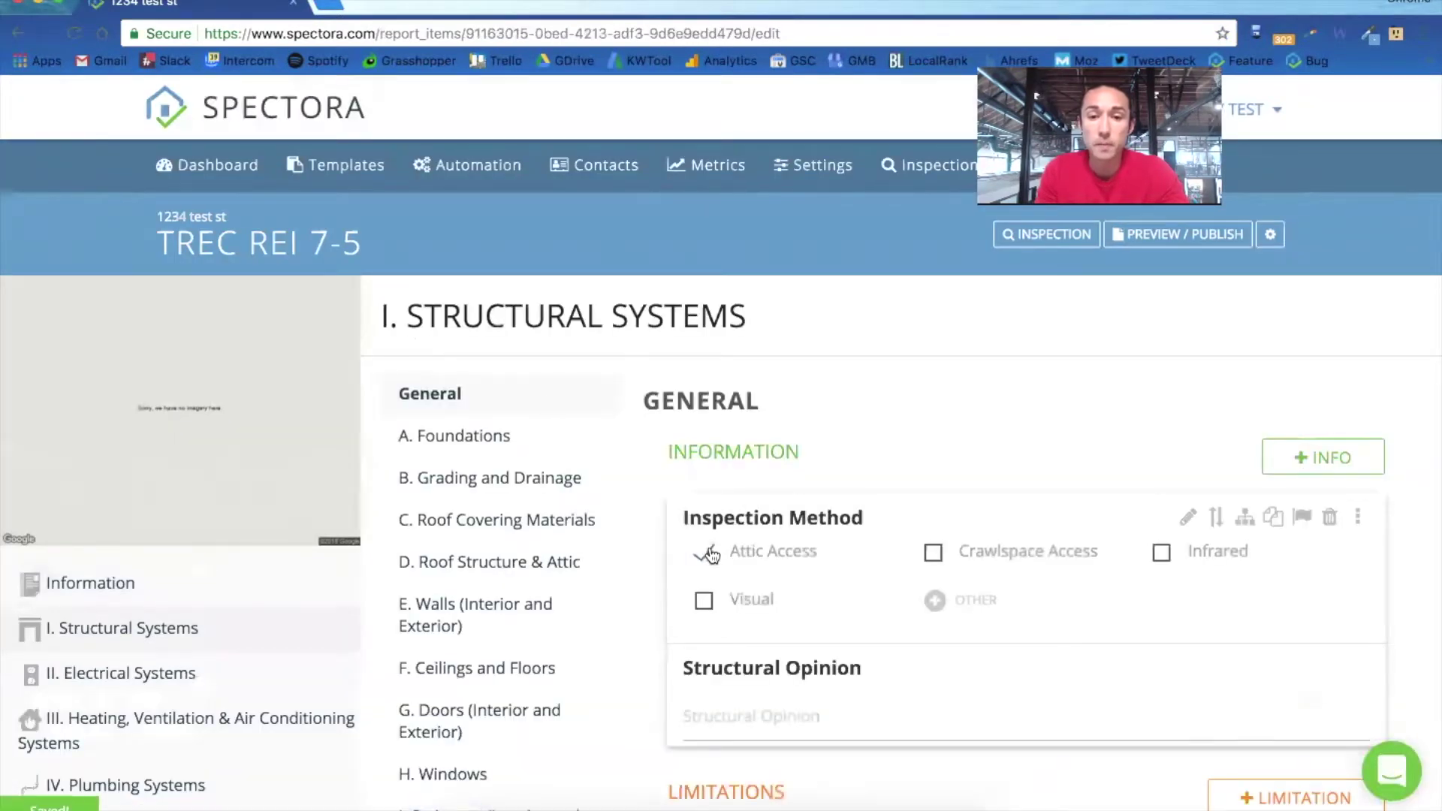
click(531, 449)
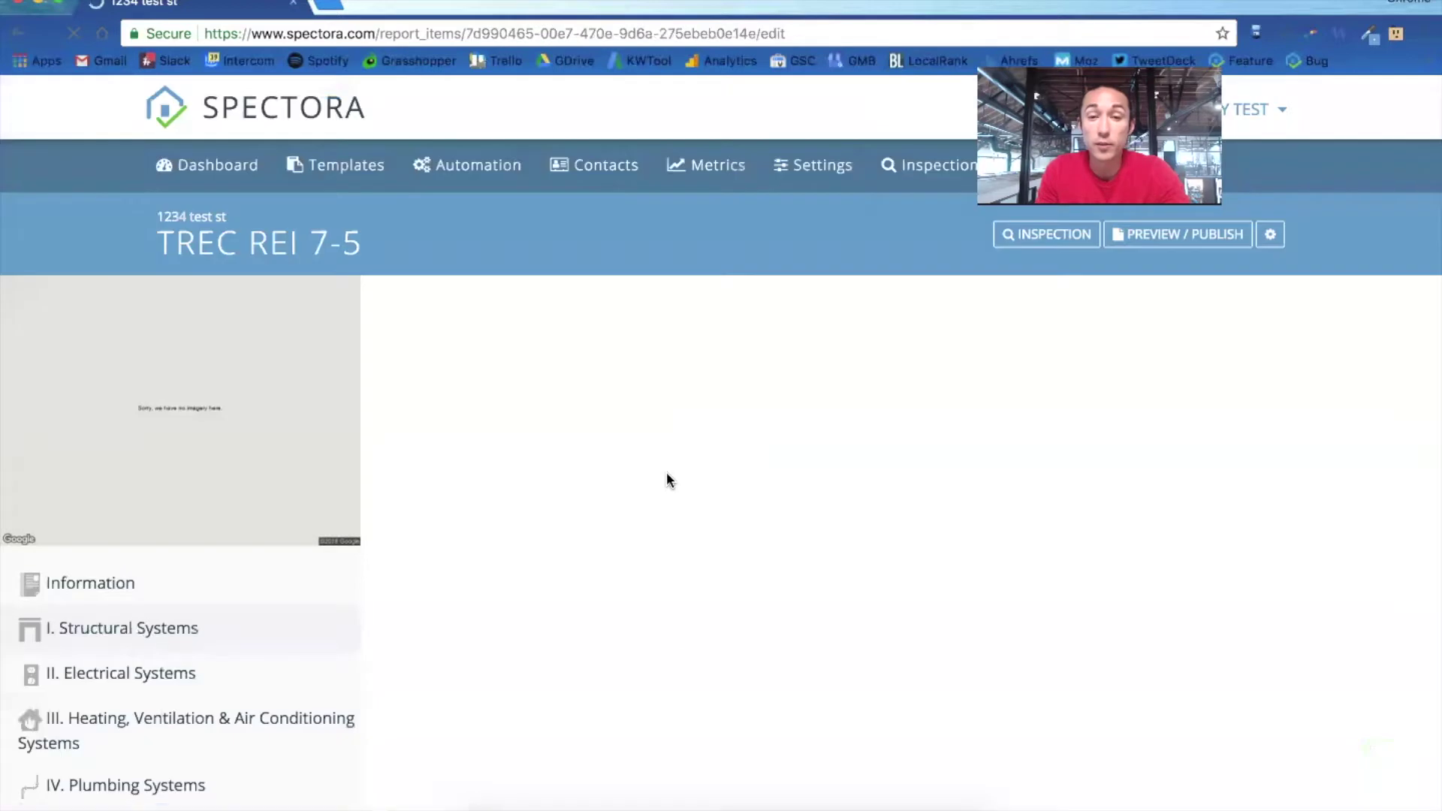
scroll(670, 480, down, 7)
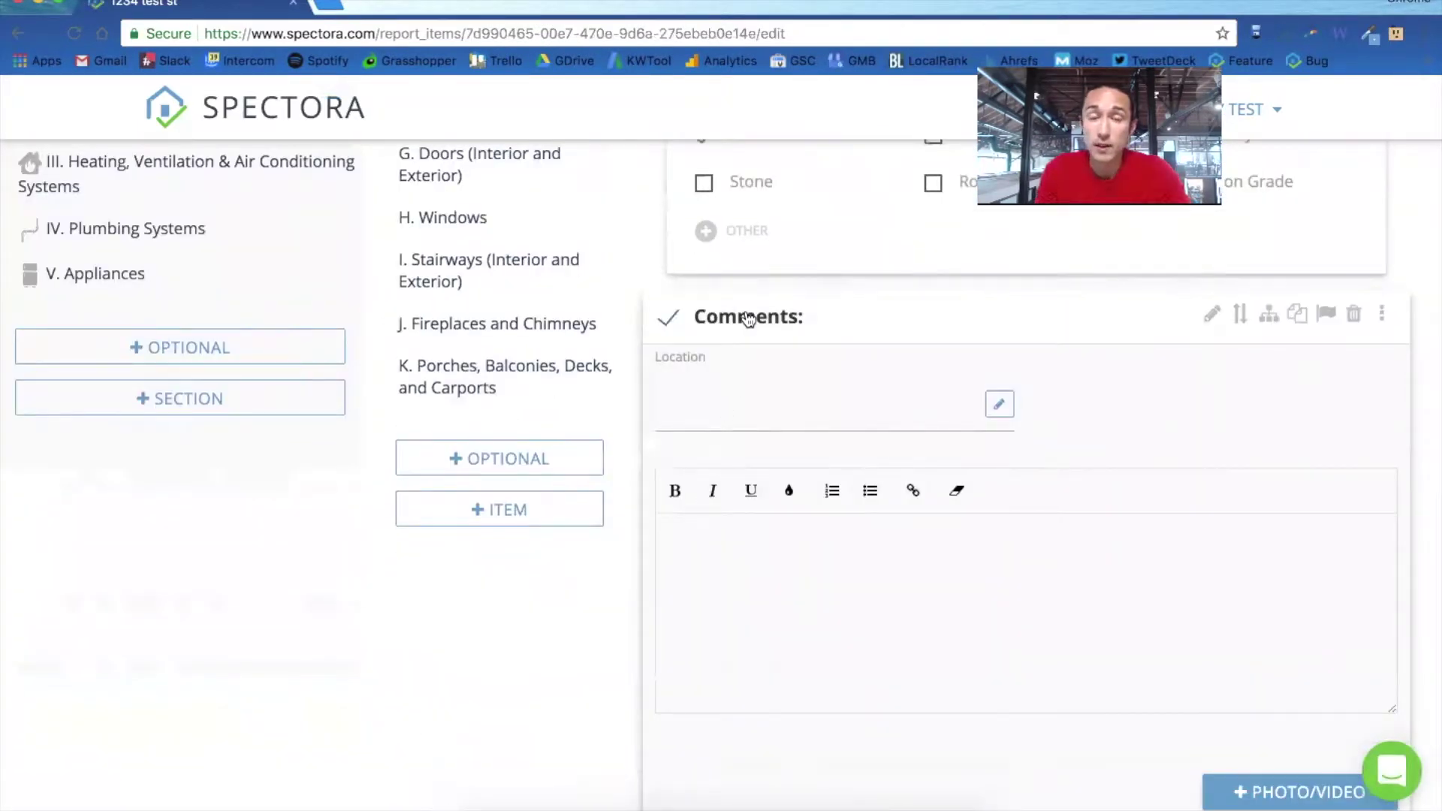
scroll(748, 320, down, 1)
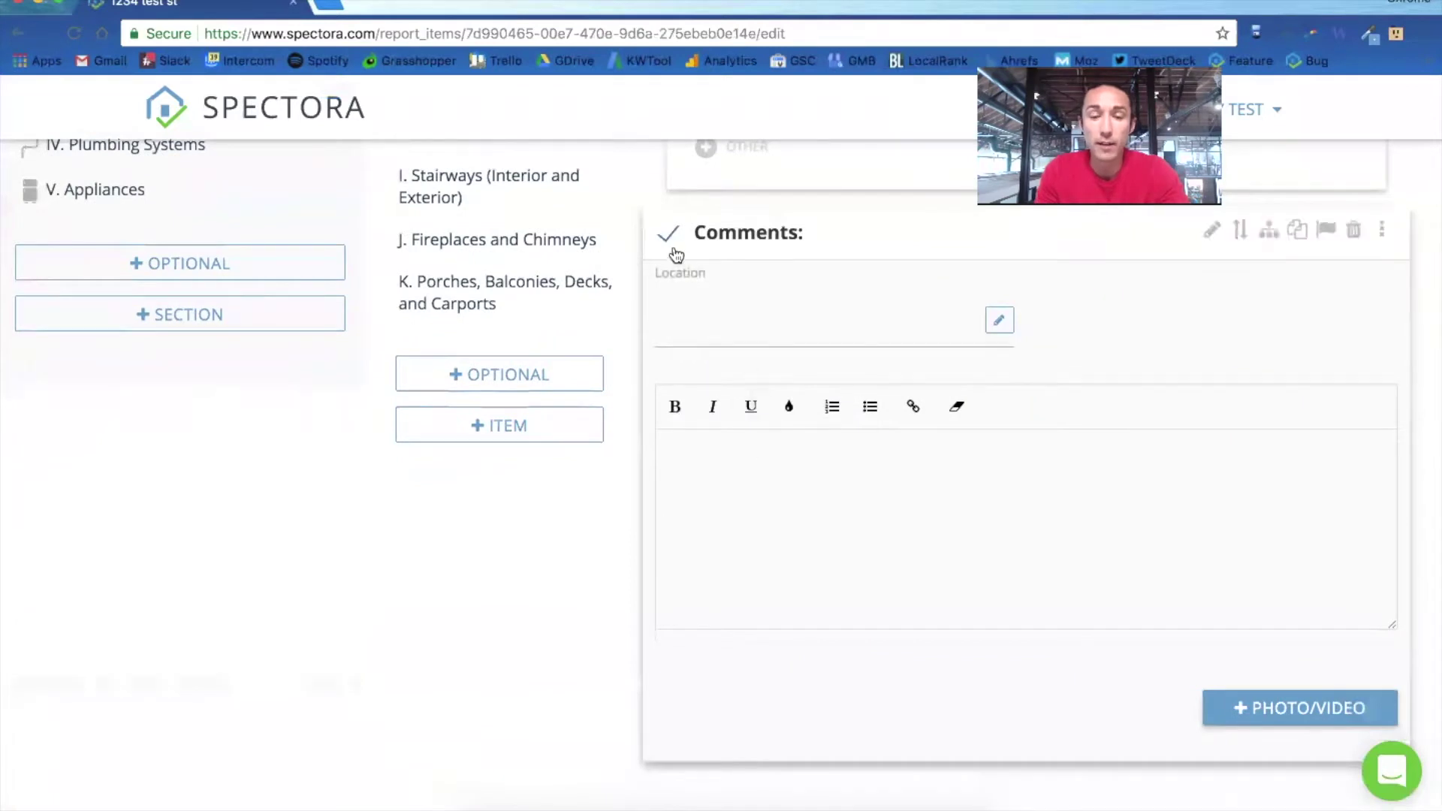
scroll(774, 458, up, 4)
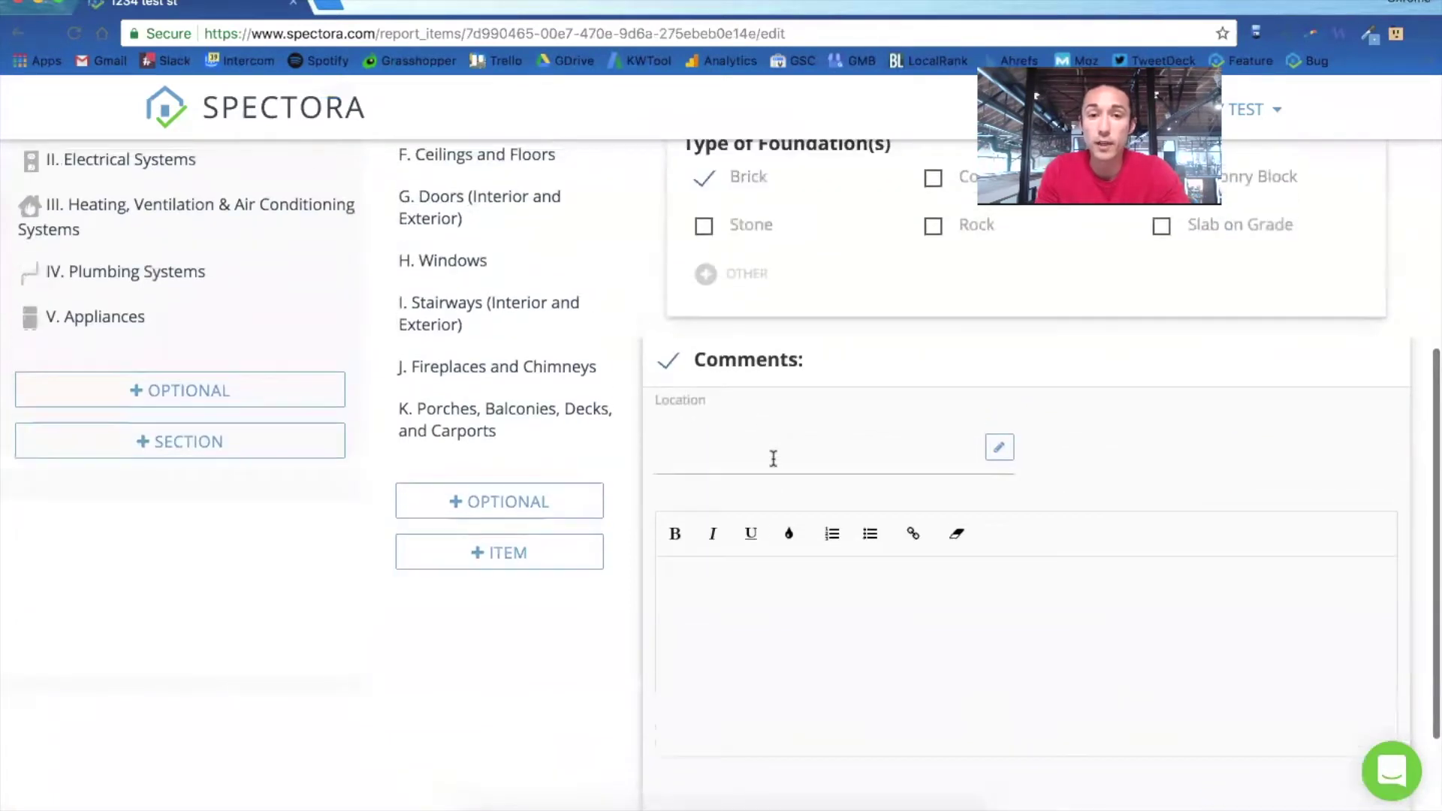
scroll(772, 455, up, 1)
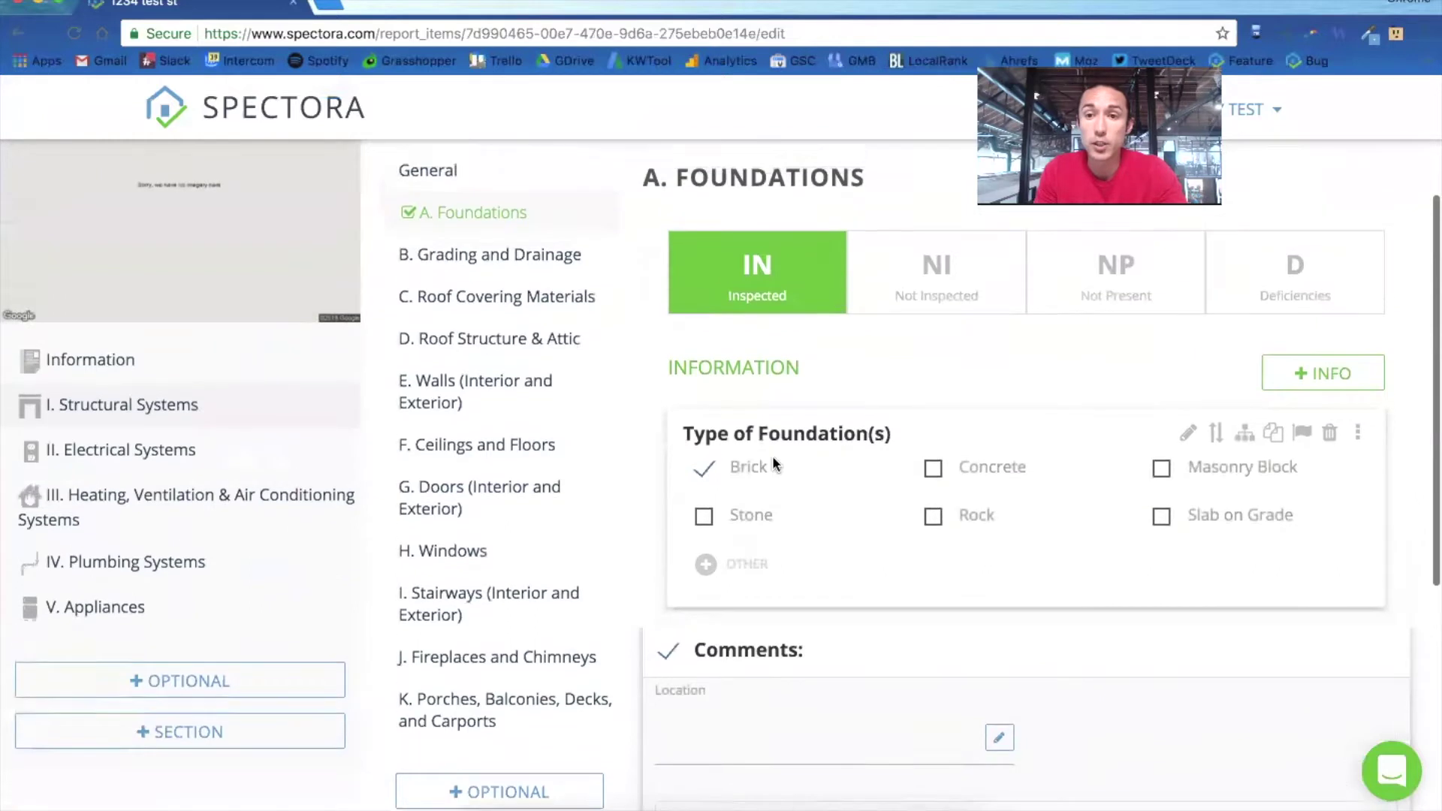
Step: Mark Foundations as deficient with Foundation Cracks - Minor
click(1306, 299)
scroll(993, 387, down, 10)
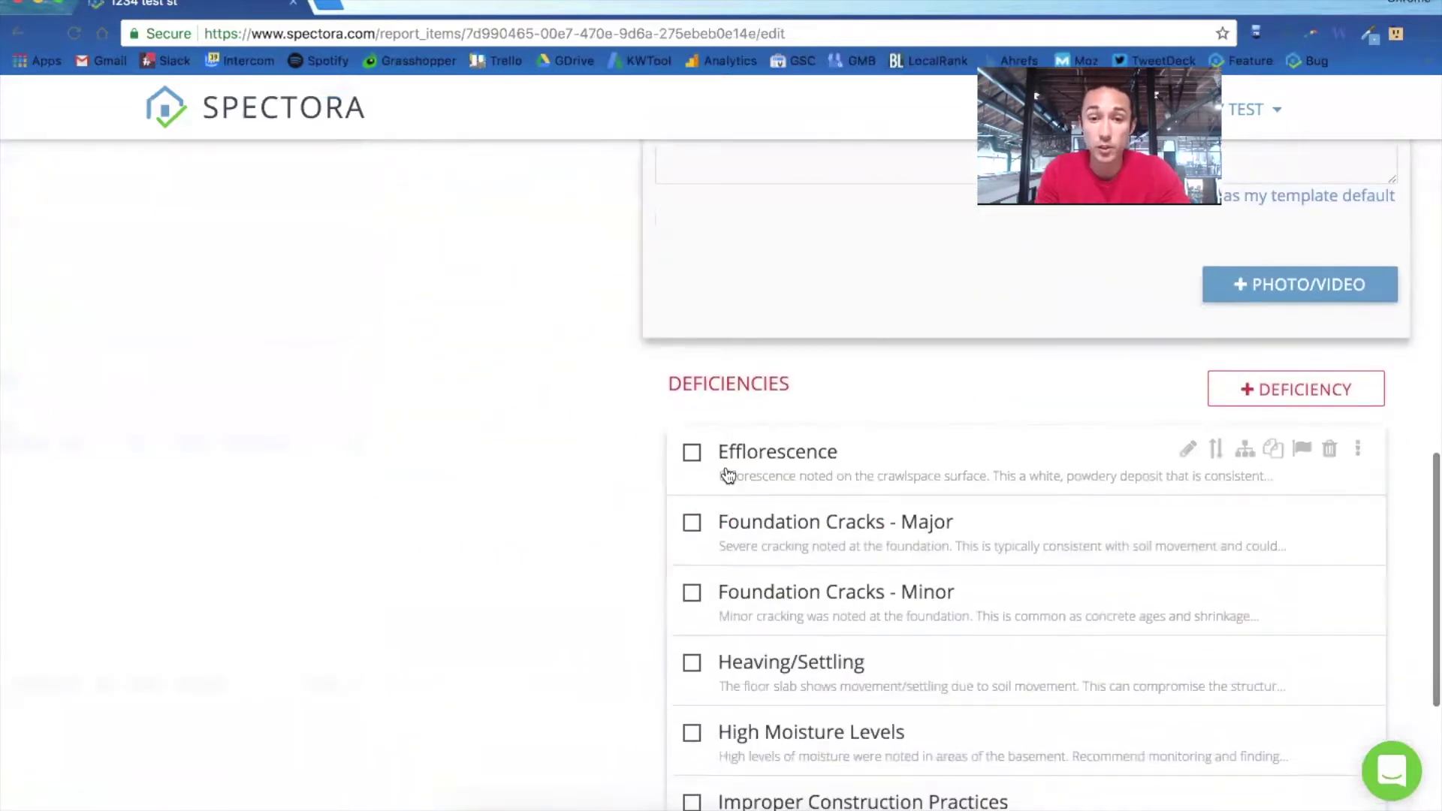
scroll(727, 476, down, 2)
click(692, 484)
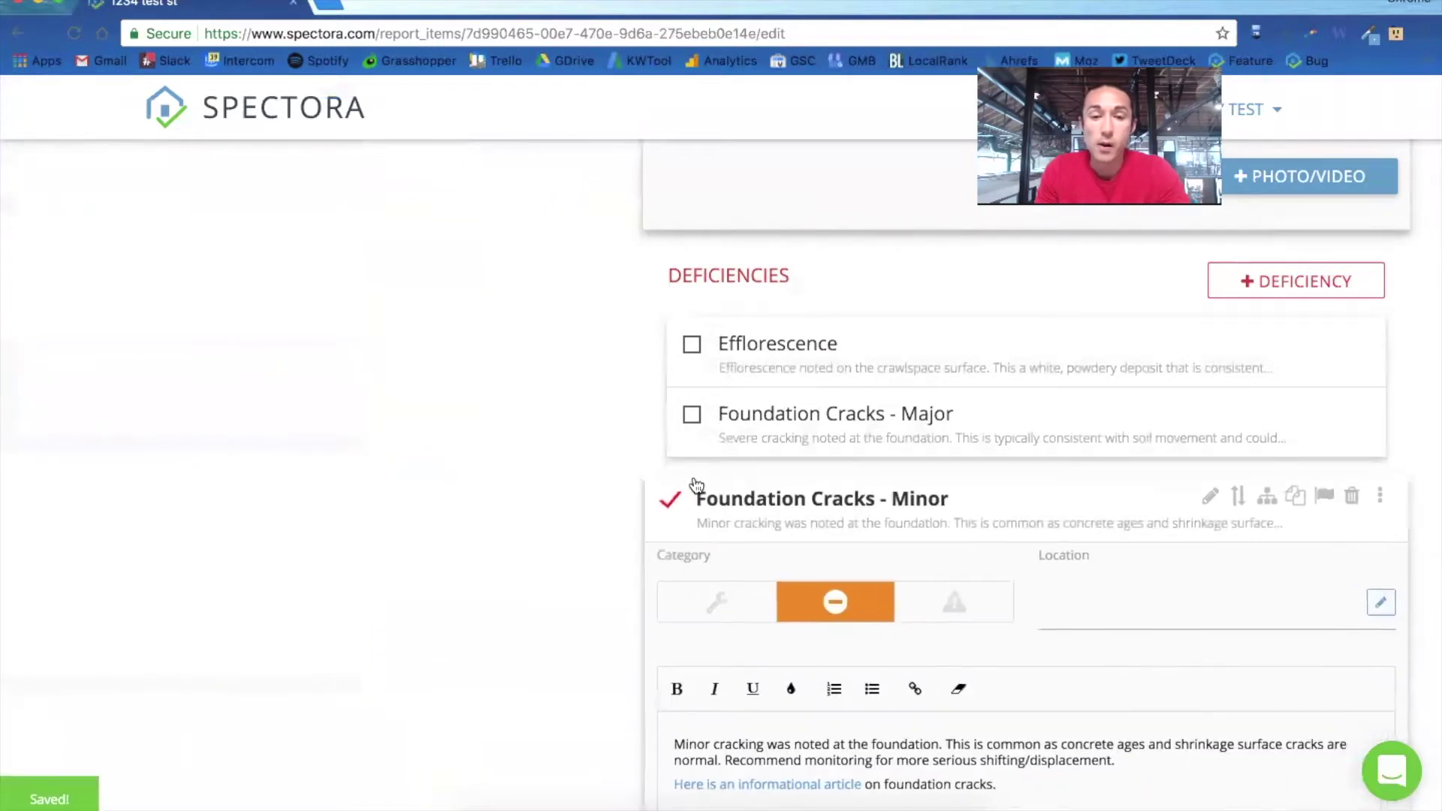
scroll(827, 462, down, 2)
scroll(831, 472, down, 4)
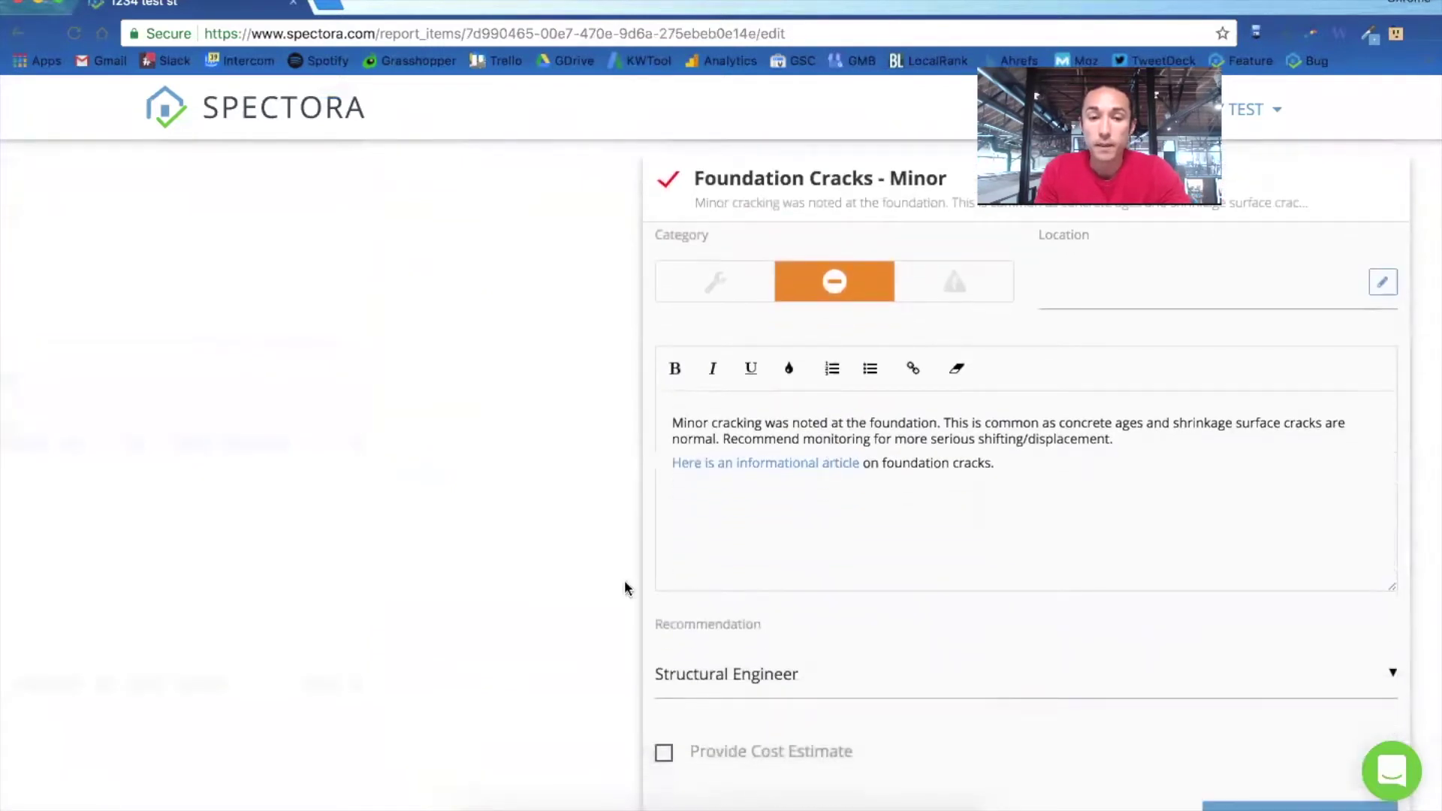
scroll(625, 580, up, 15)
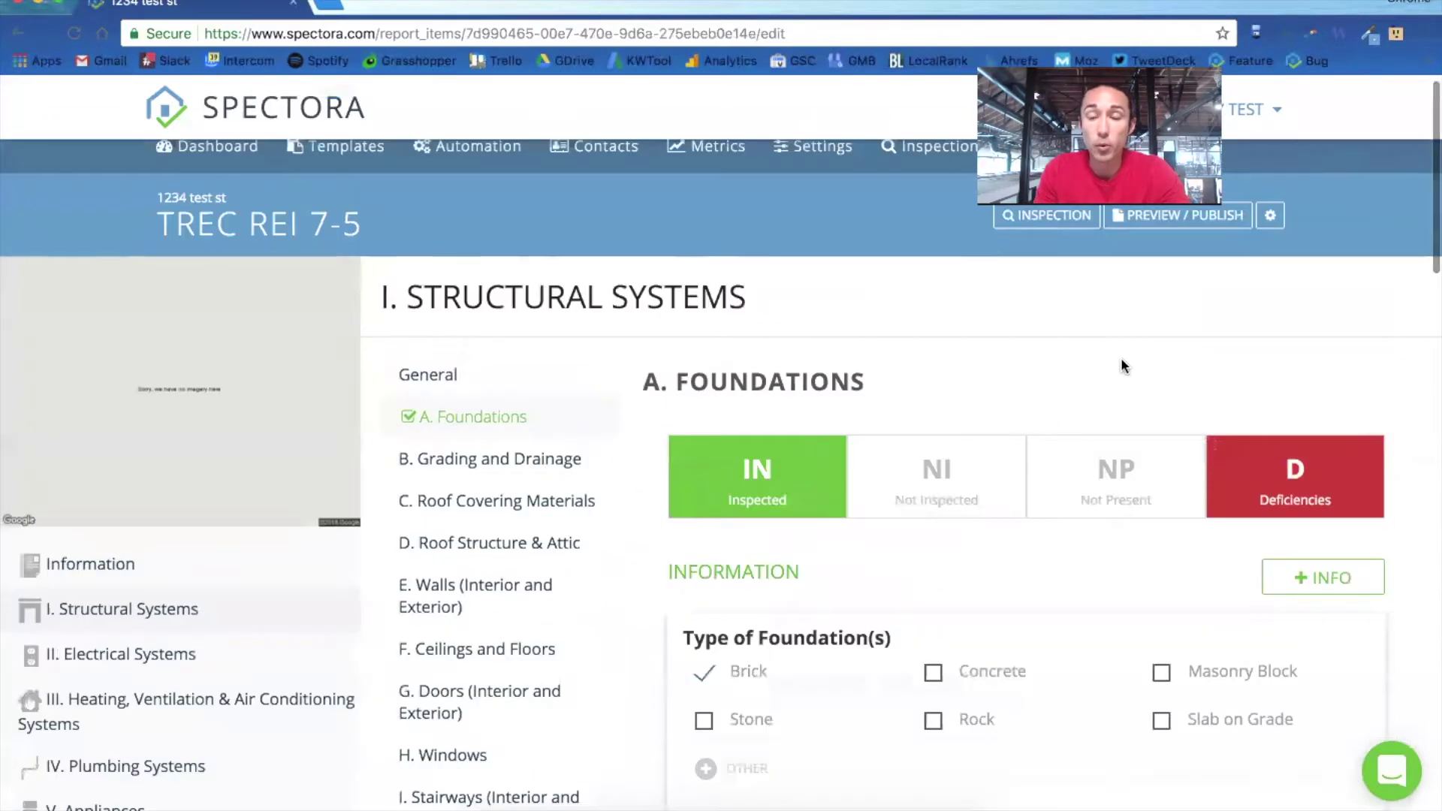
scroll(1122, 361, up, 1)
Step: Open the HTML report preview for 1234 Test St, showing 1 recommendation
click(1177, 237)
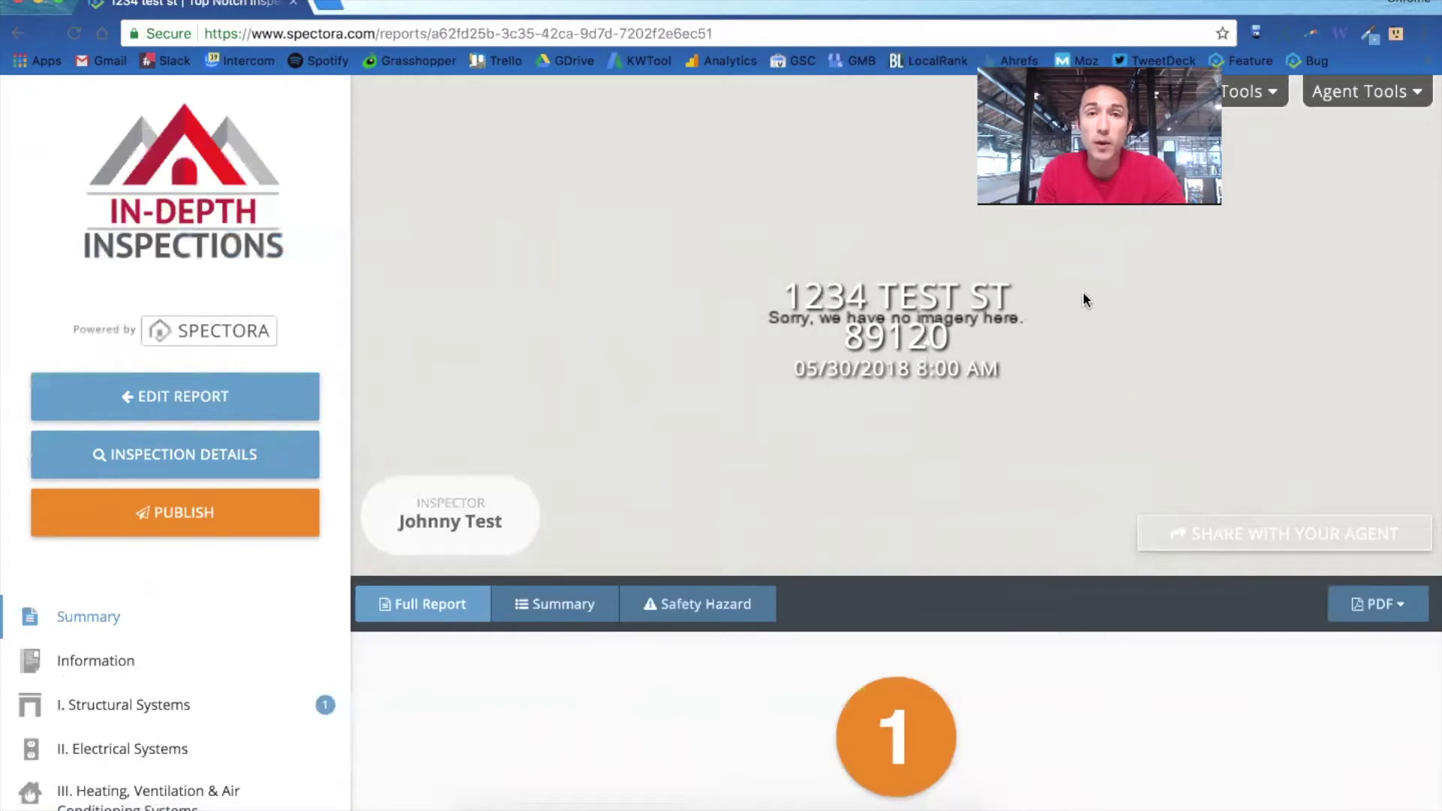
scroll(1038, 448, down, 1)
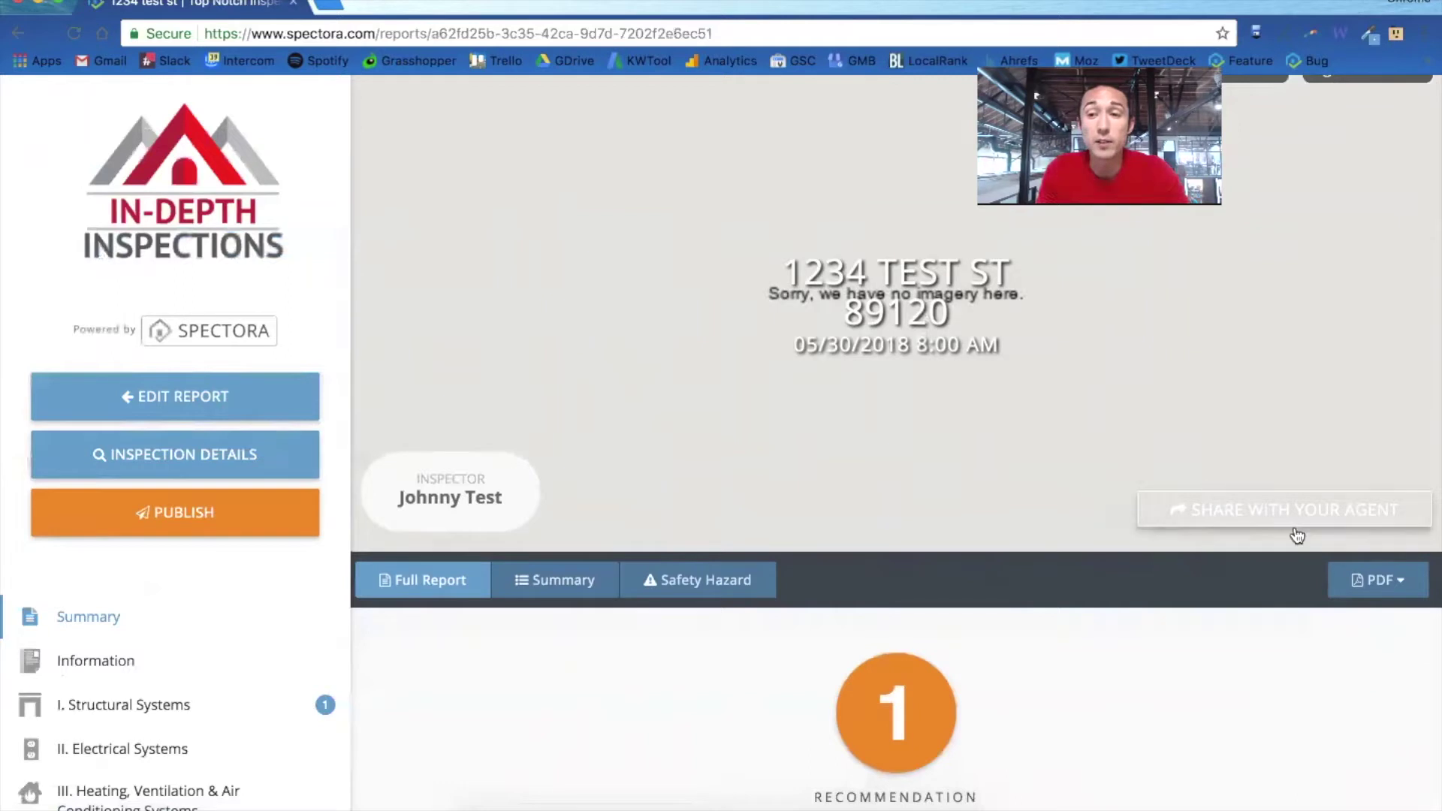
Step: Open the Full Report PDF 1234_test_st.pdf and review its Structural and Electrical pages
click(1398, 594)
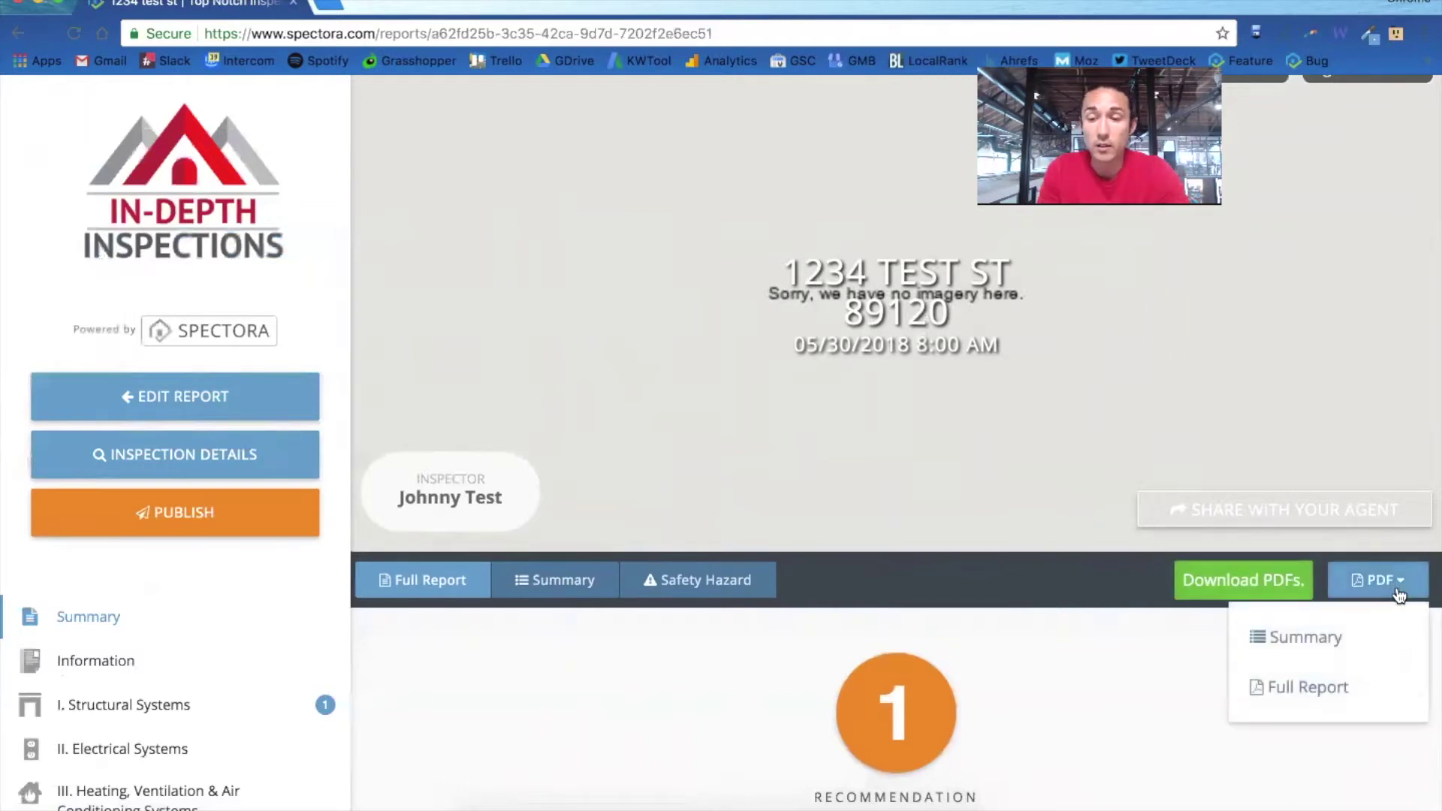
click(1310, 686)
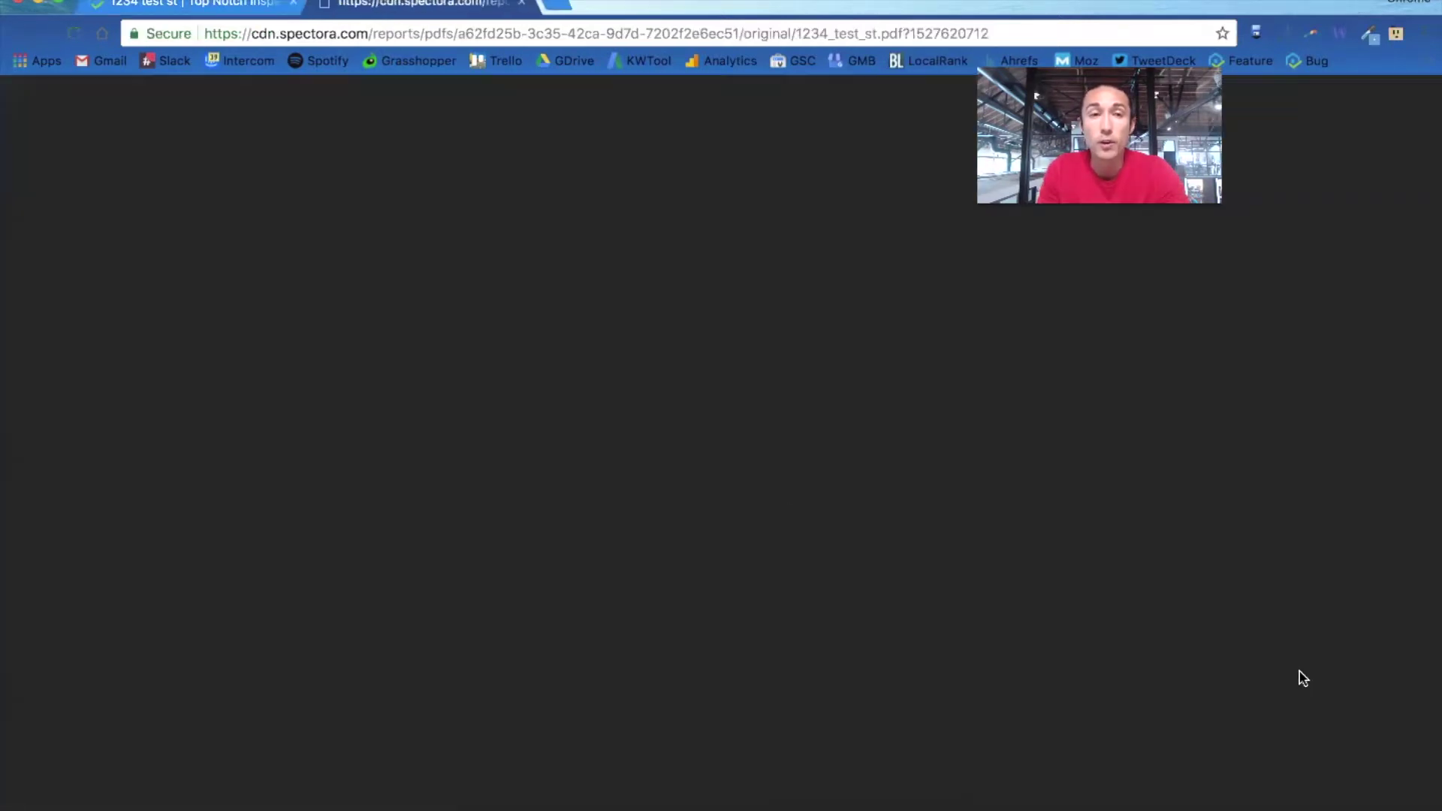
scroll(304, 431, down, 2)
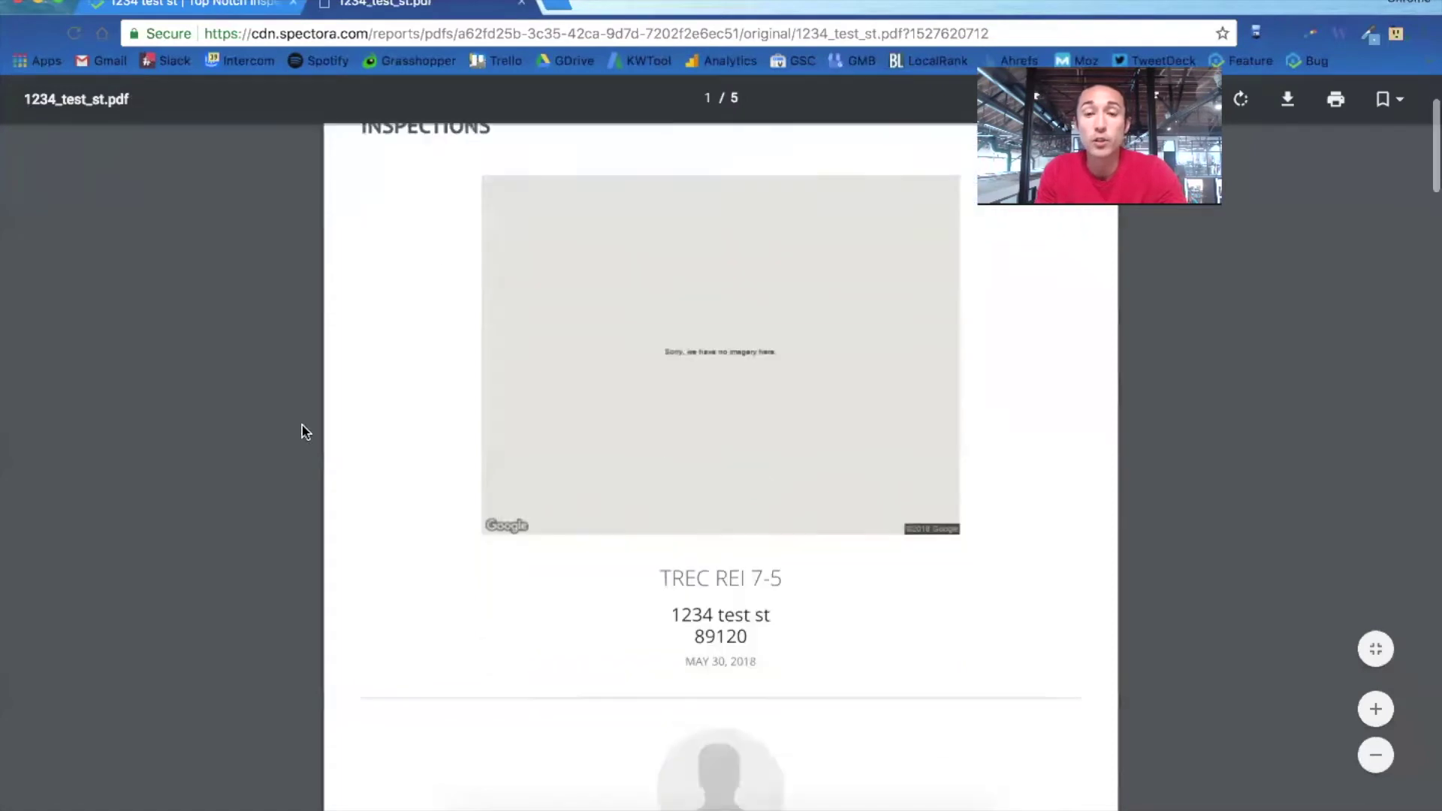
scroll(302, 426, down, 10)
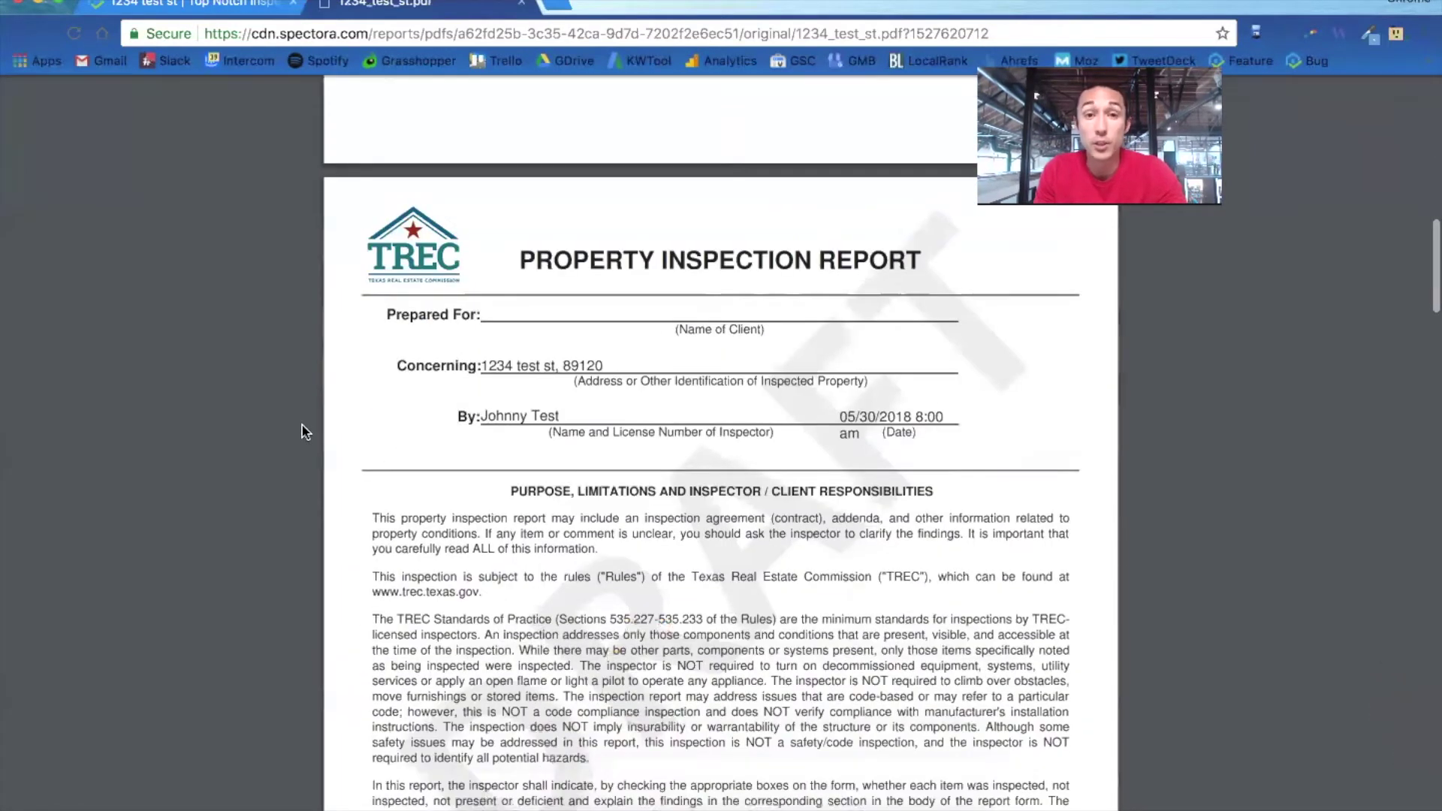
scroll(302, 425, down, 1)
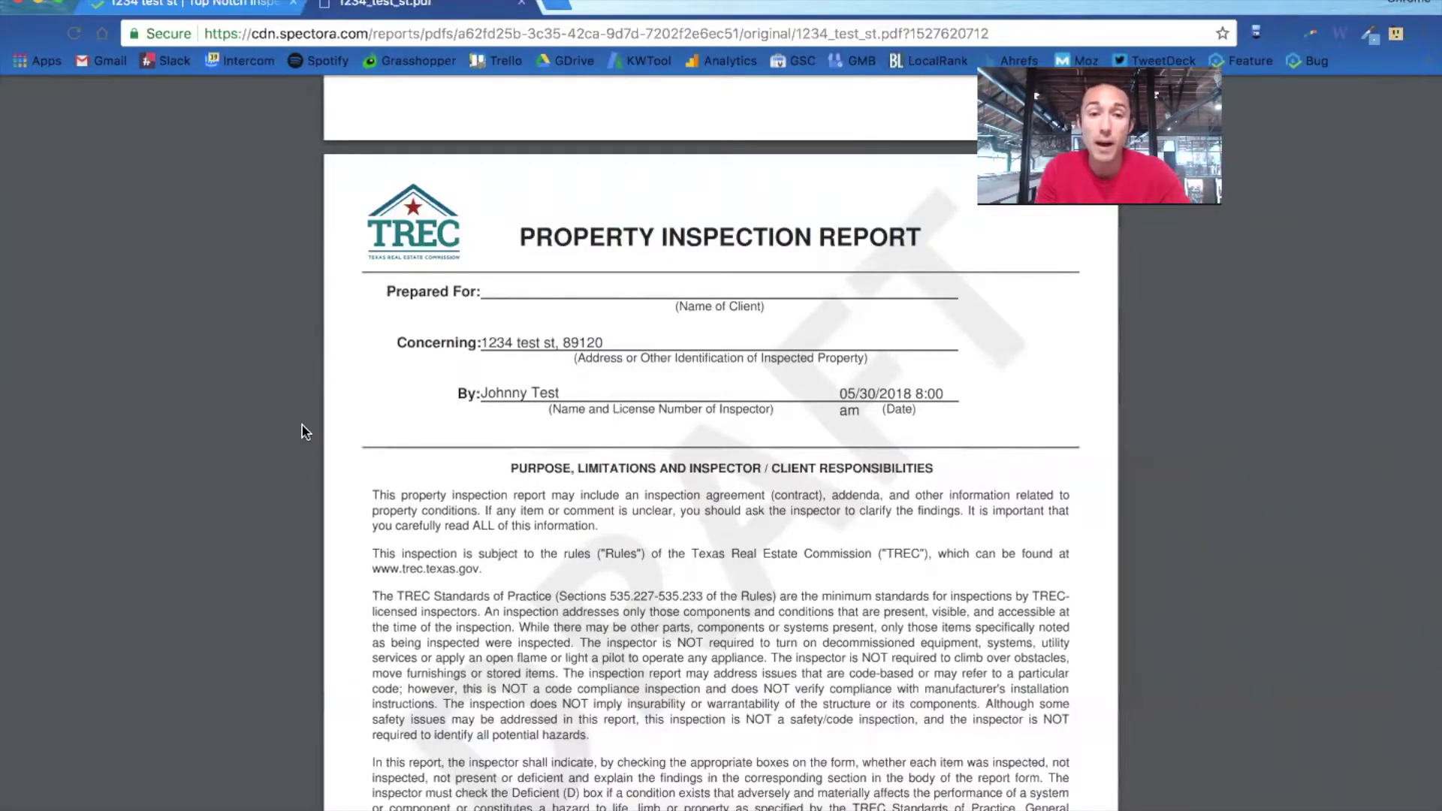
scroll(302, 425, down, 1)
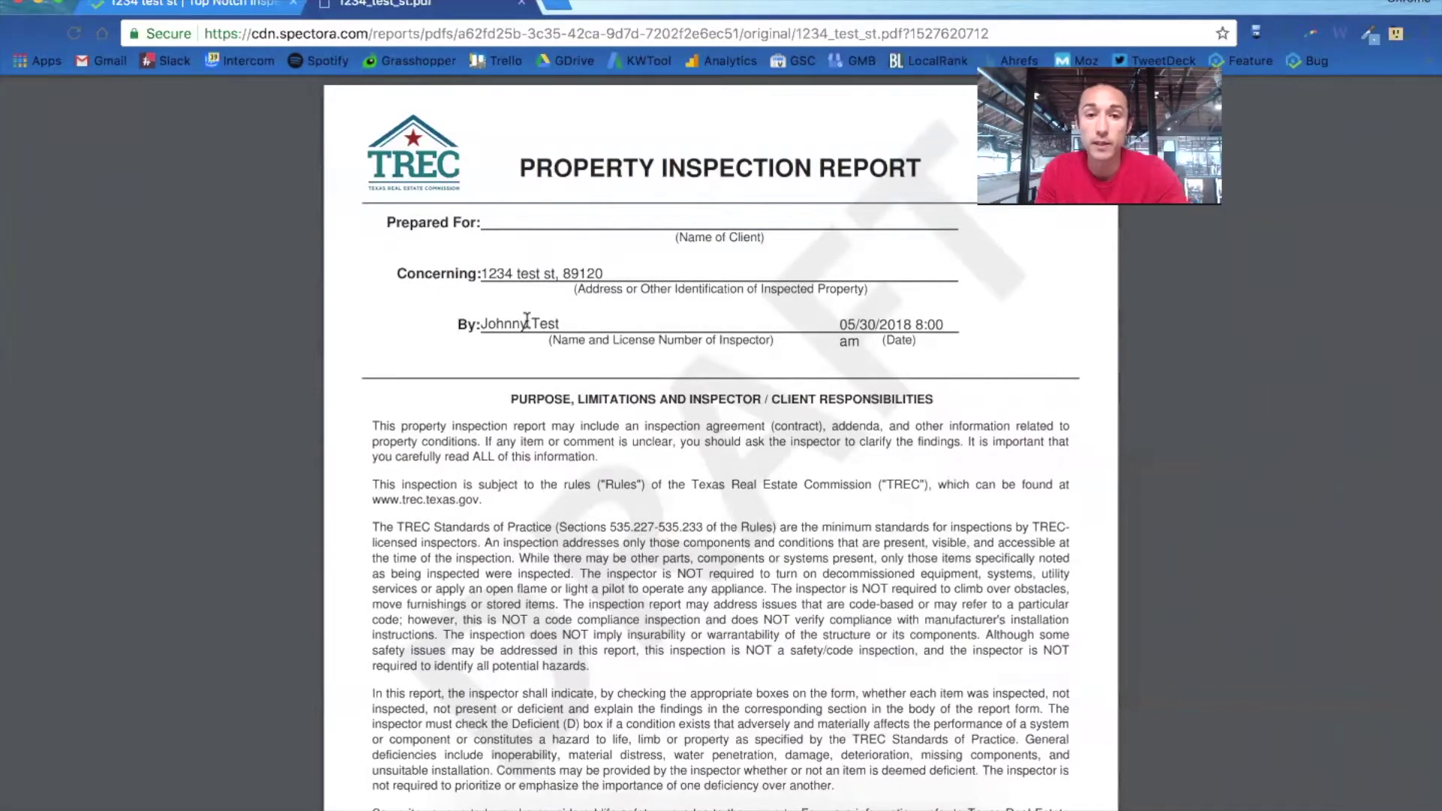
scroll(530, 338, down, 5)
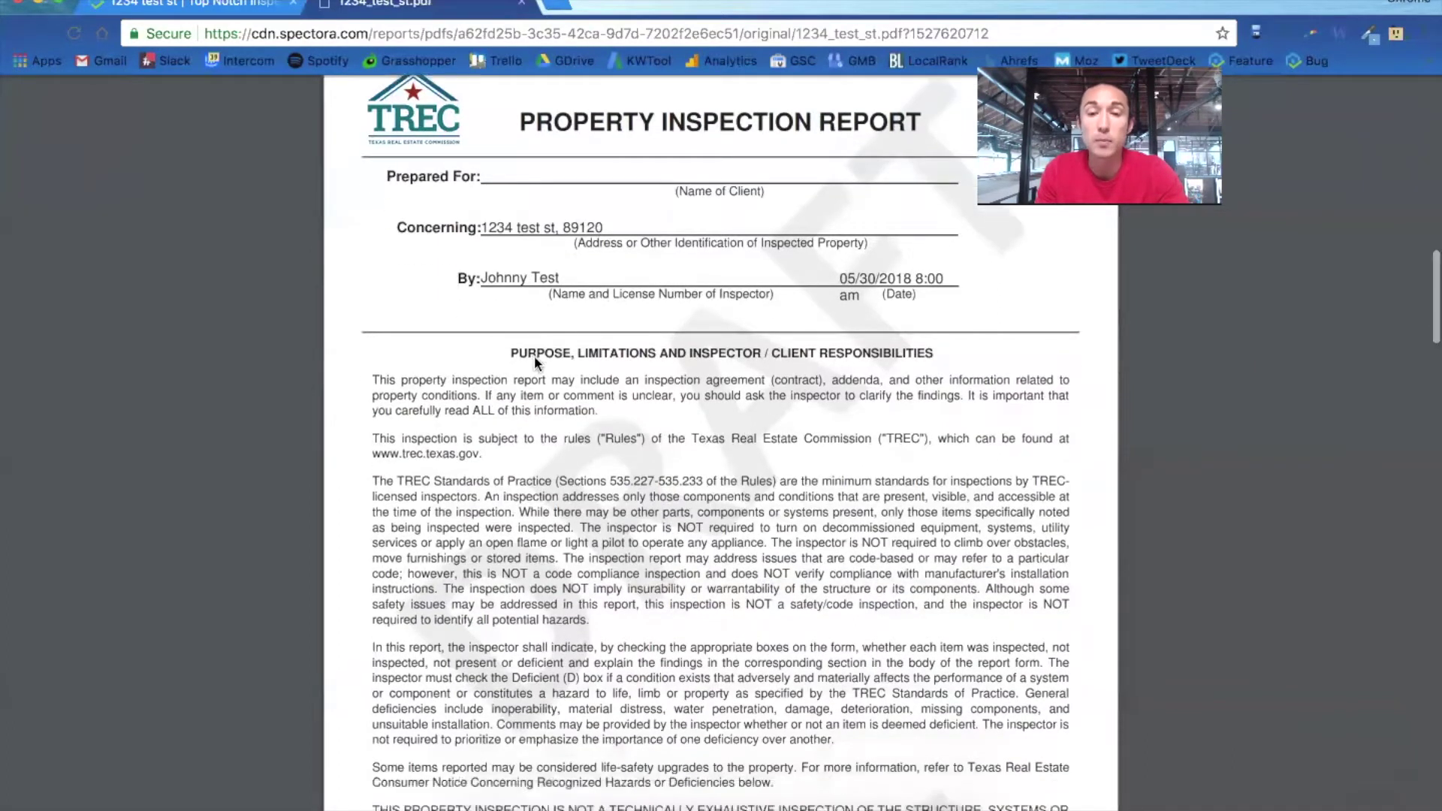
scroll(535, 362, down, 14)
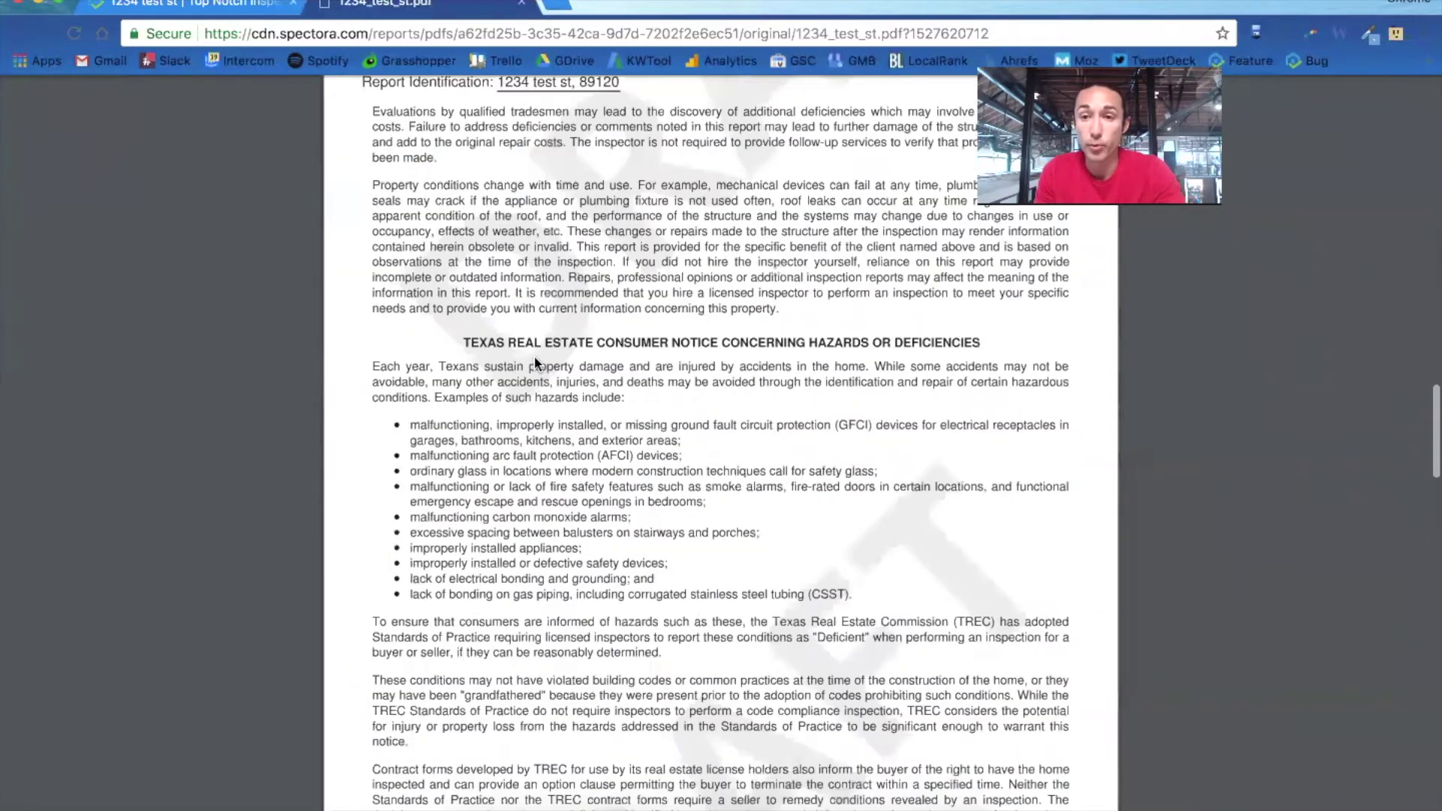
scroll(535, 362, down, 11)
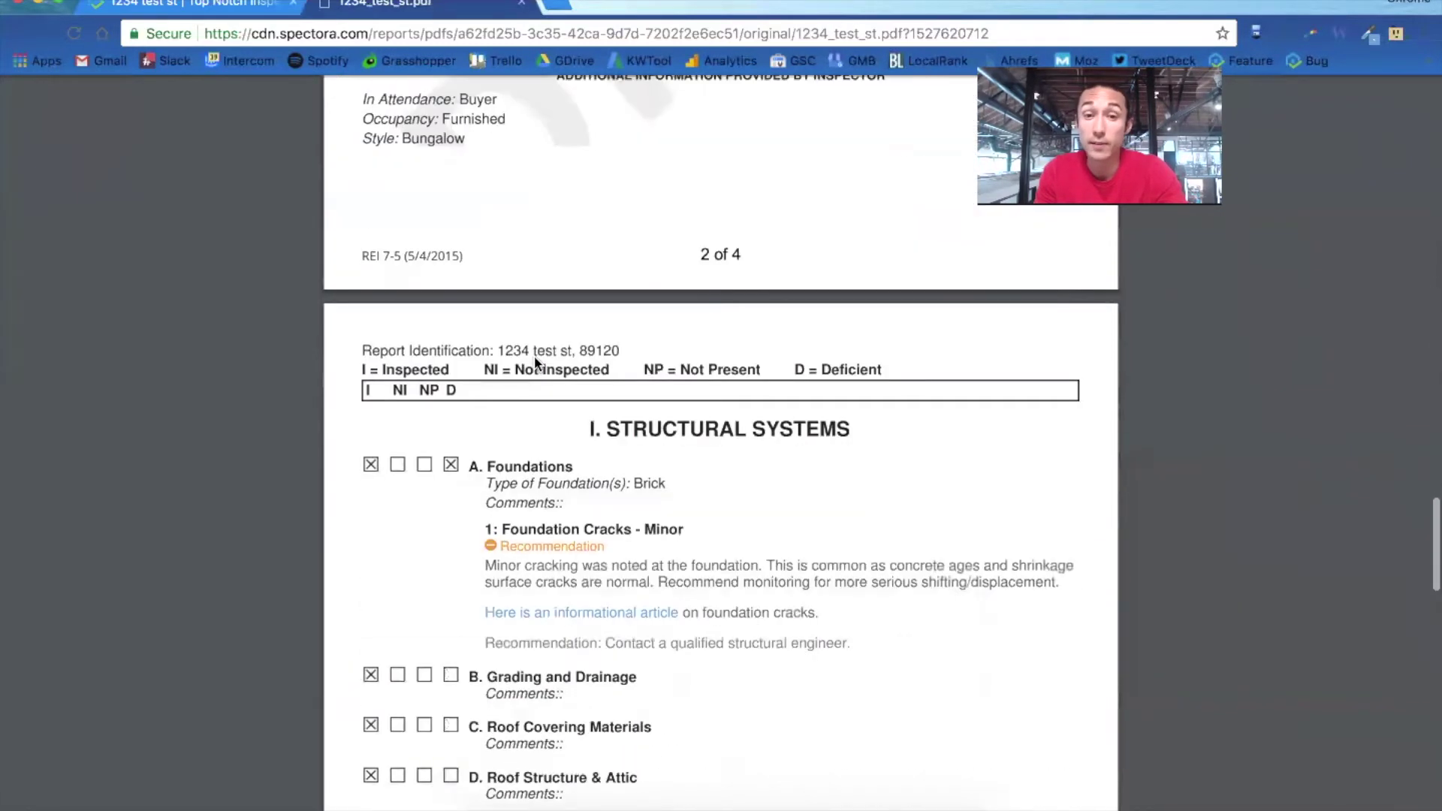
scroll(538, 364, down, 1)
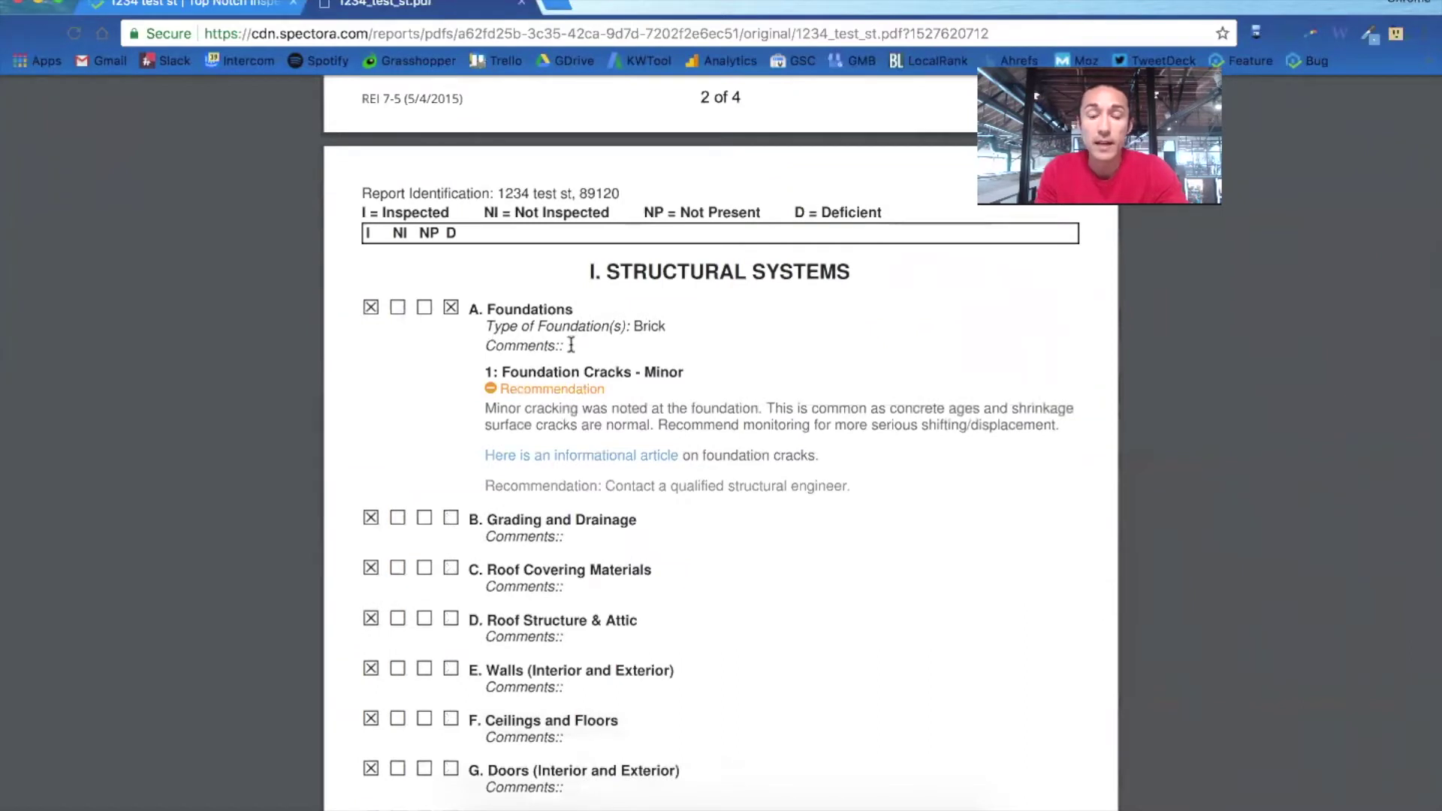
scroll(567, 346, down, 3)
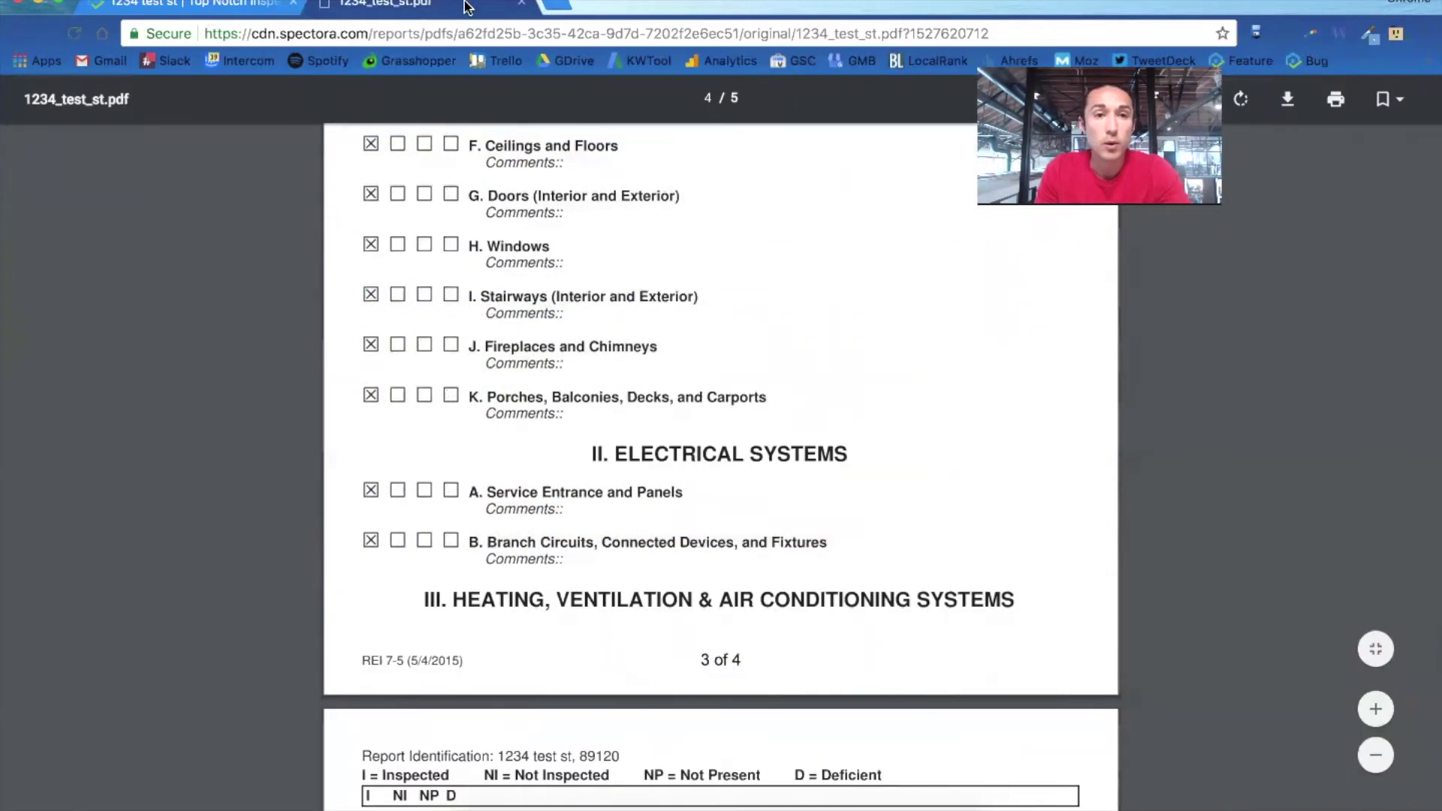
Step: Close the PDF and return to the report editor's II. Electrical Systems section
click(520, 4)
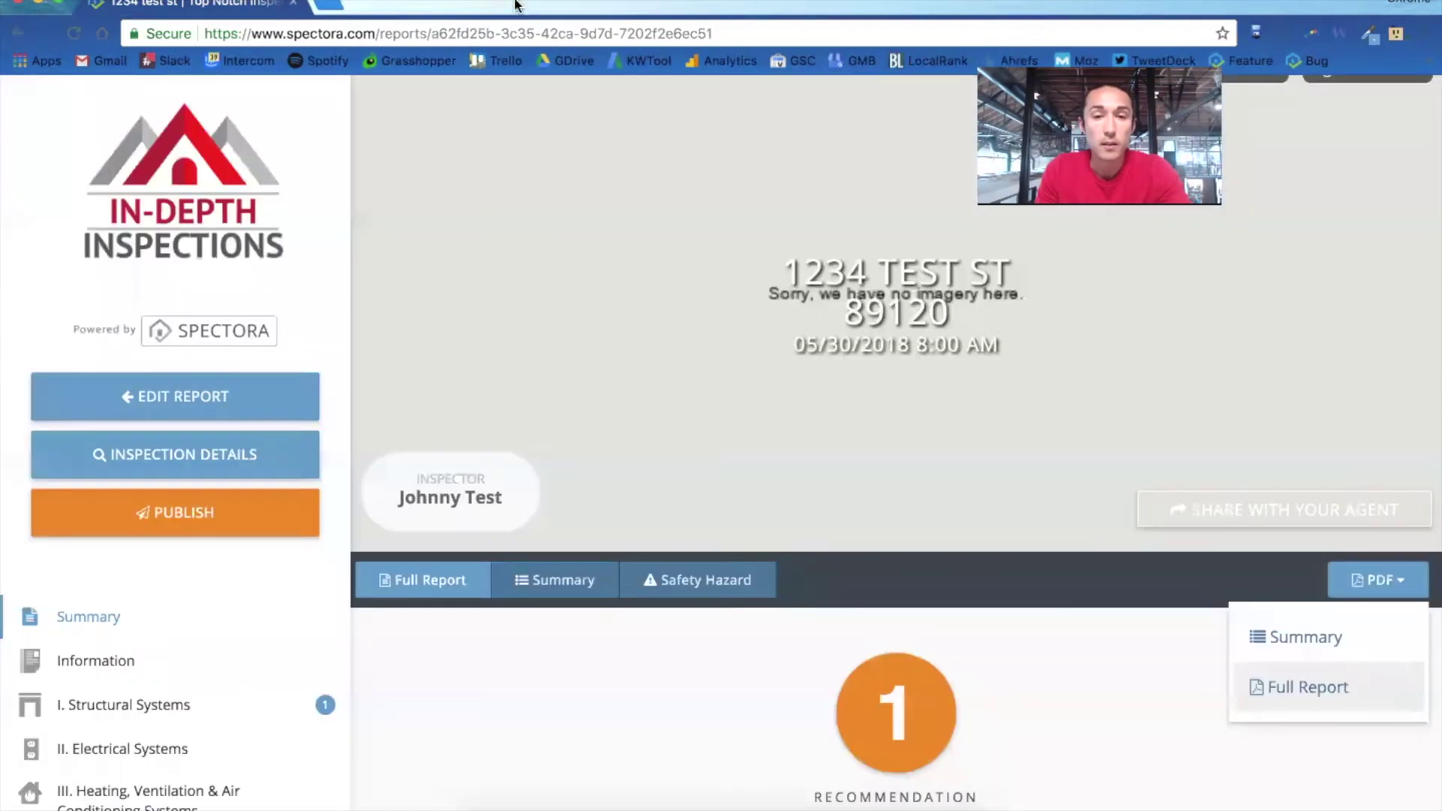
click(213, 403)
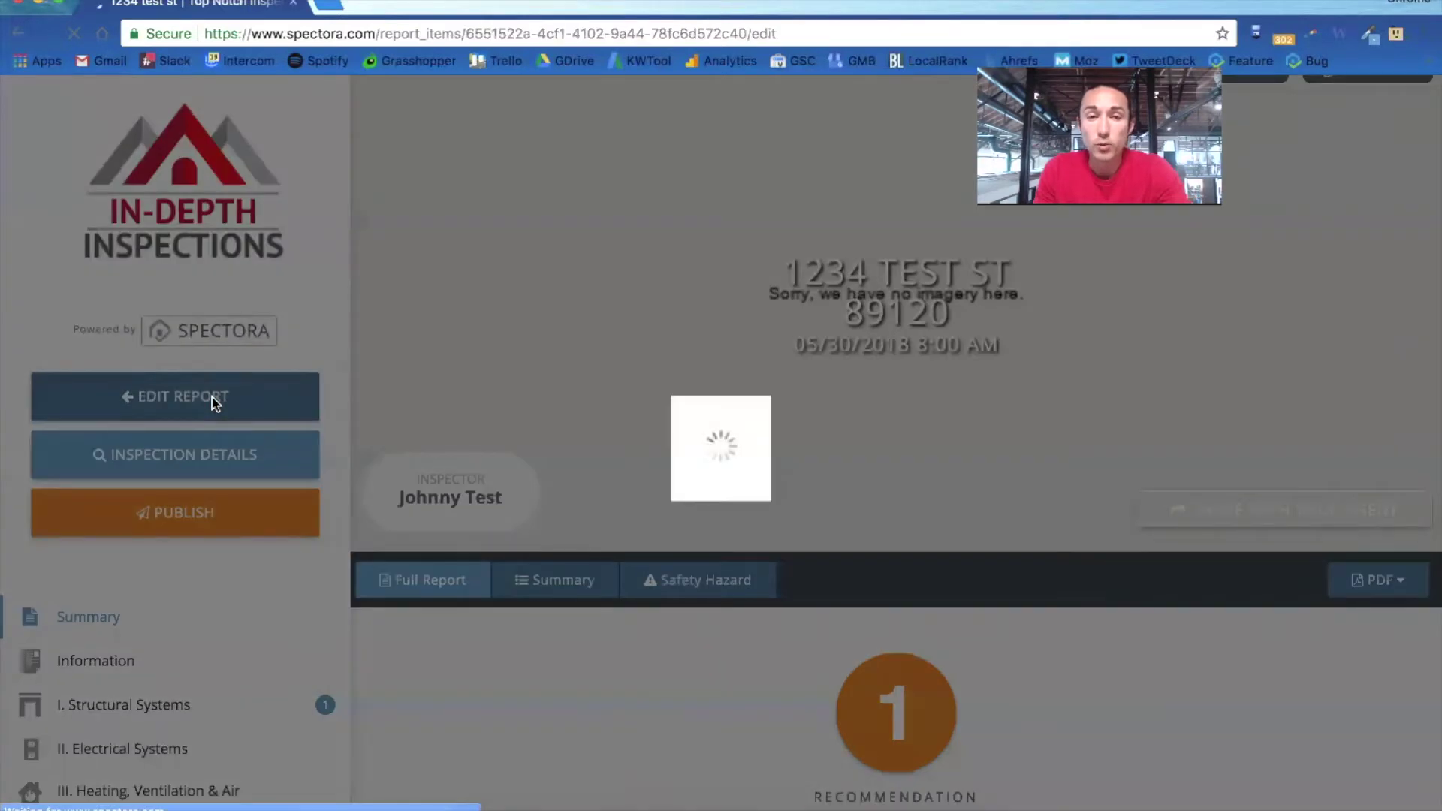
scroll(211, 465, down, 2)
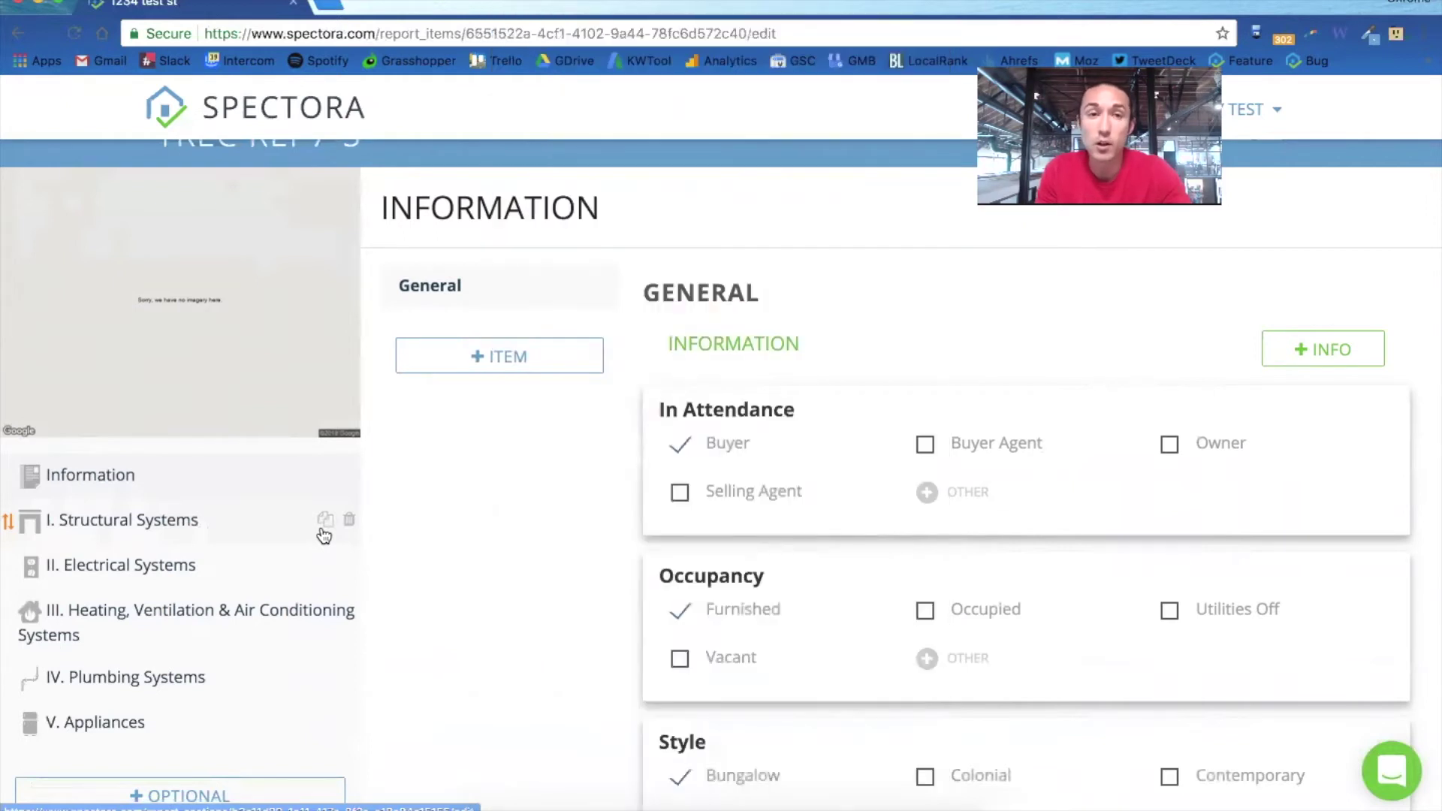
click(125, 559)
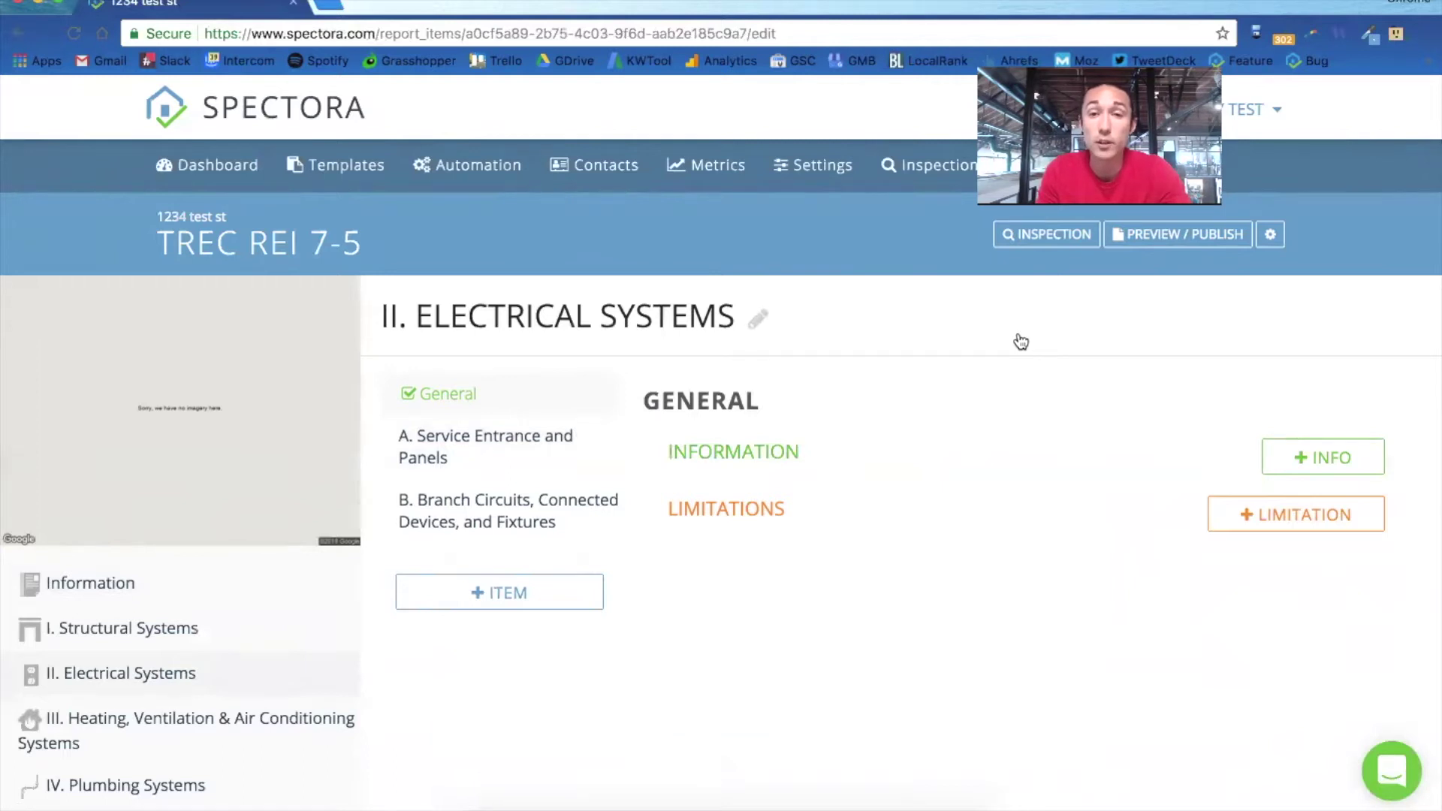
Step: Open the Publish Report dialog, enable 'Send email to client', and place the cursor in the empty email body
click(1169, 237)
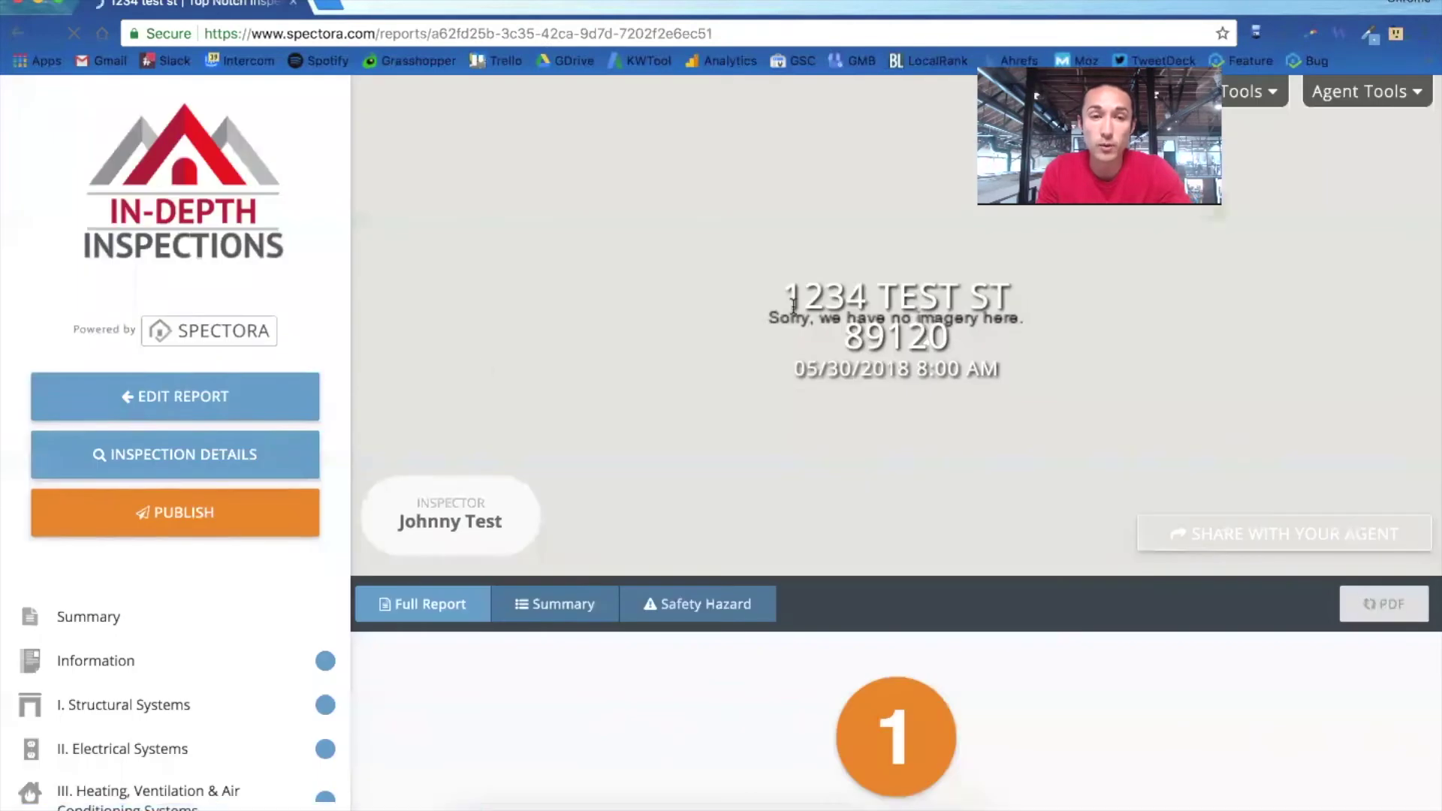
click(190, 521)
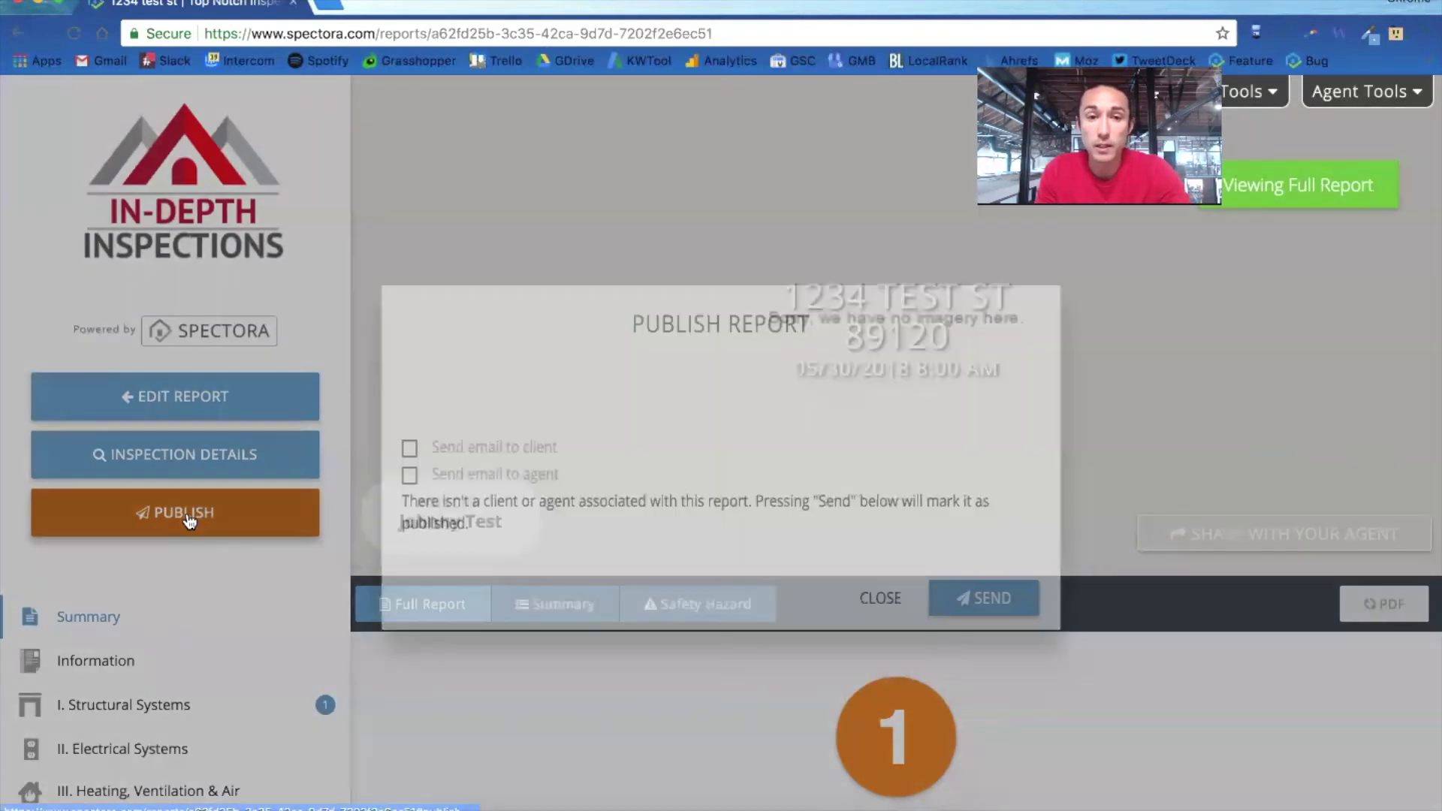
click(355, 316)
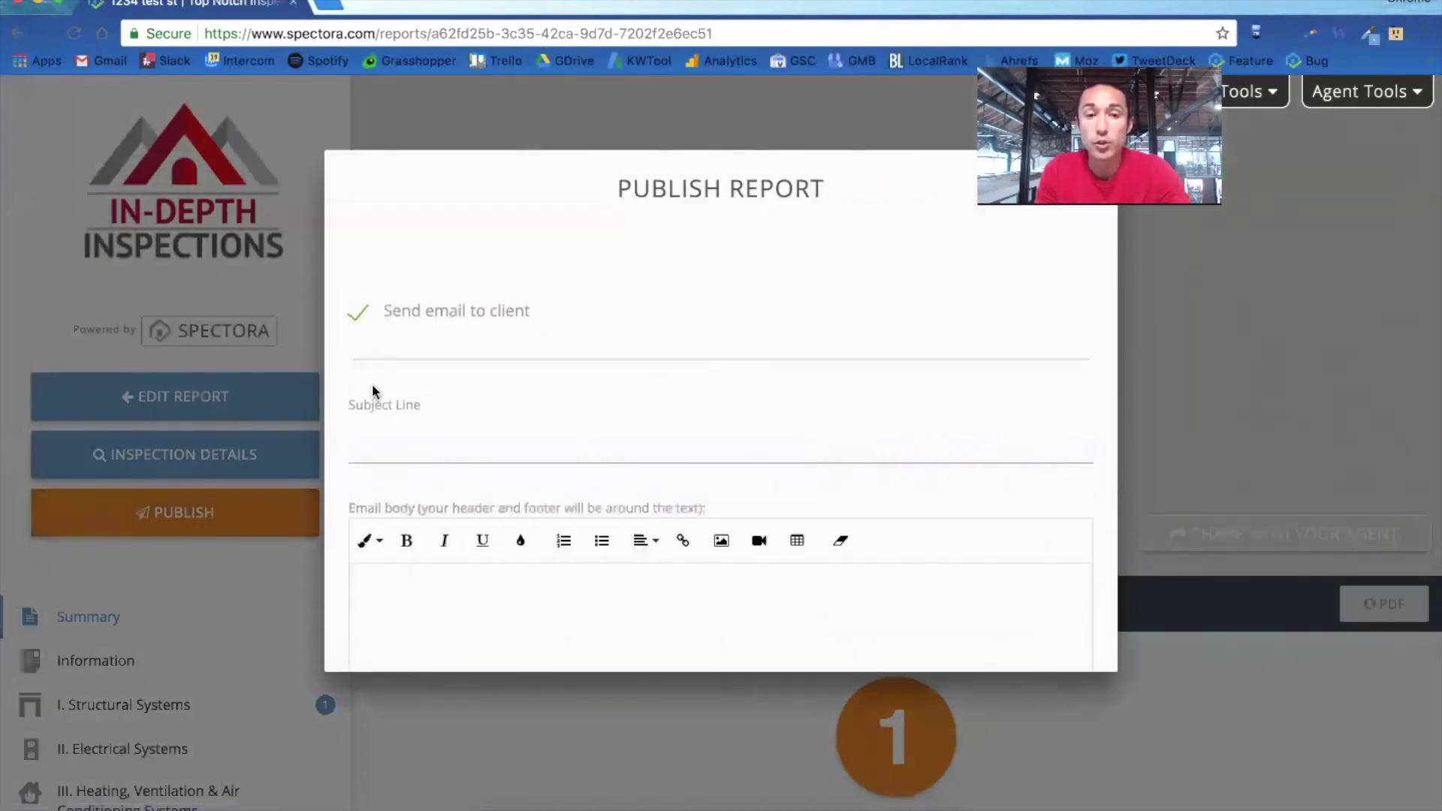
scroll(382, 394, down, 2)
click(415, 495)
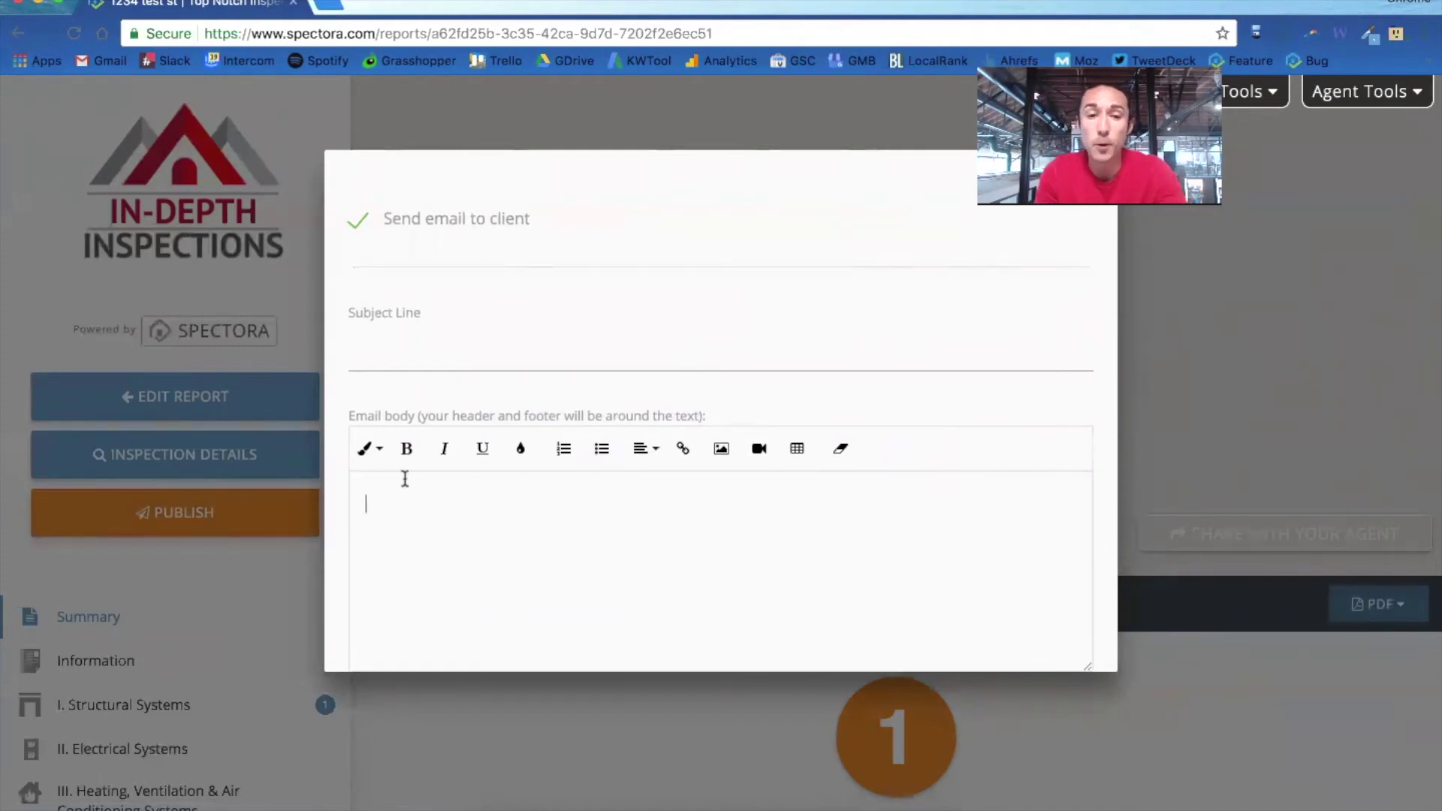
scroll(474, 365, down, 3)
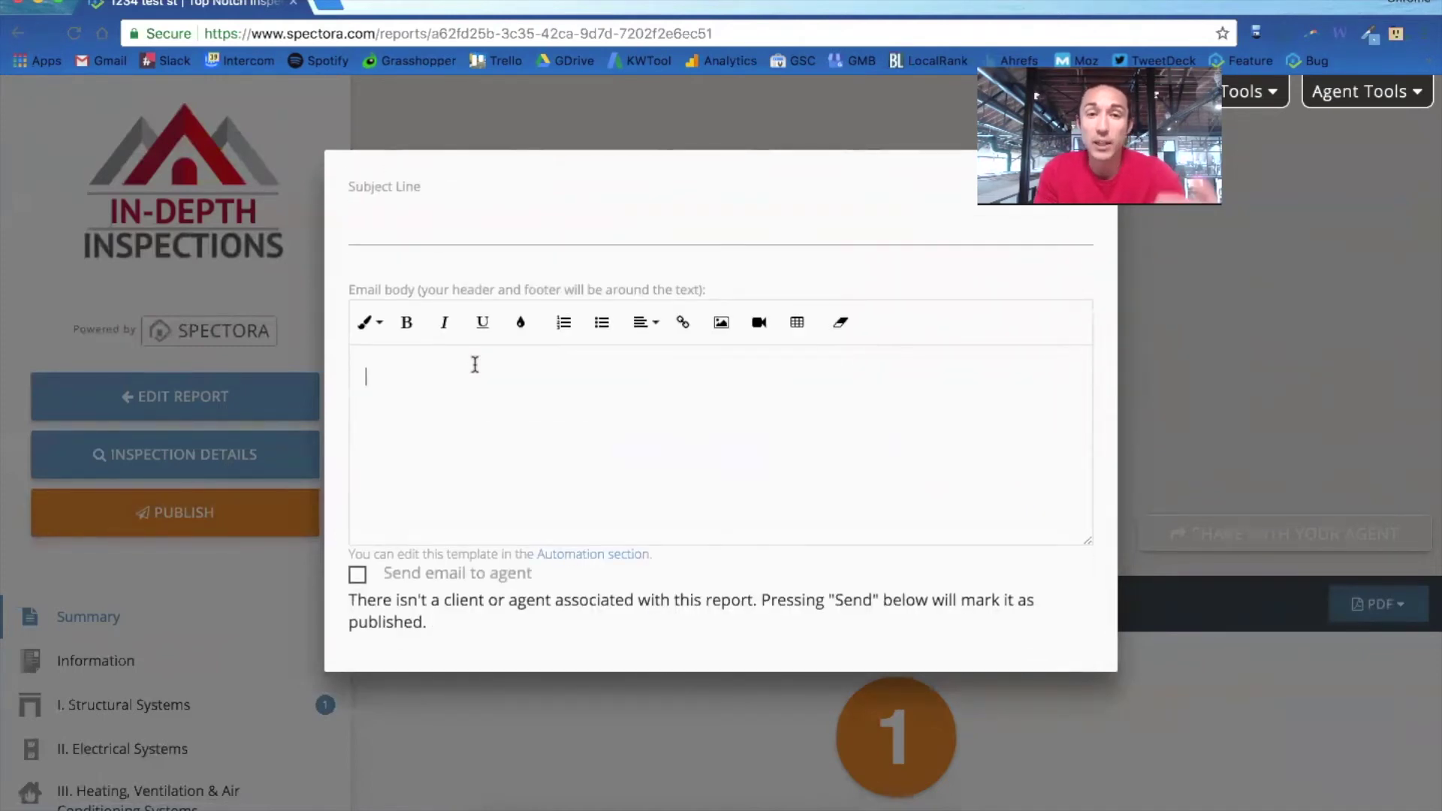